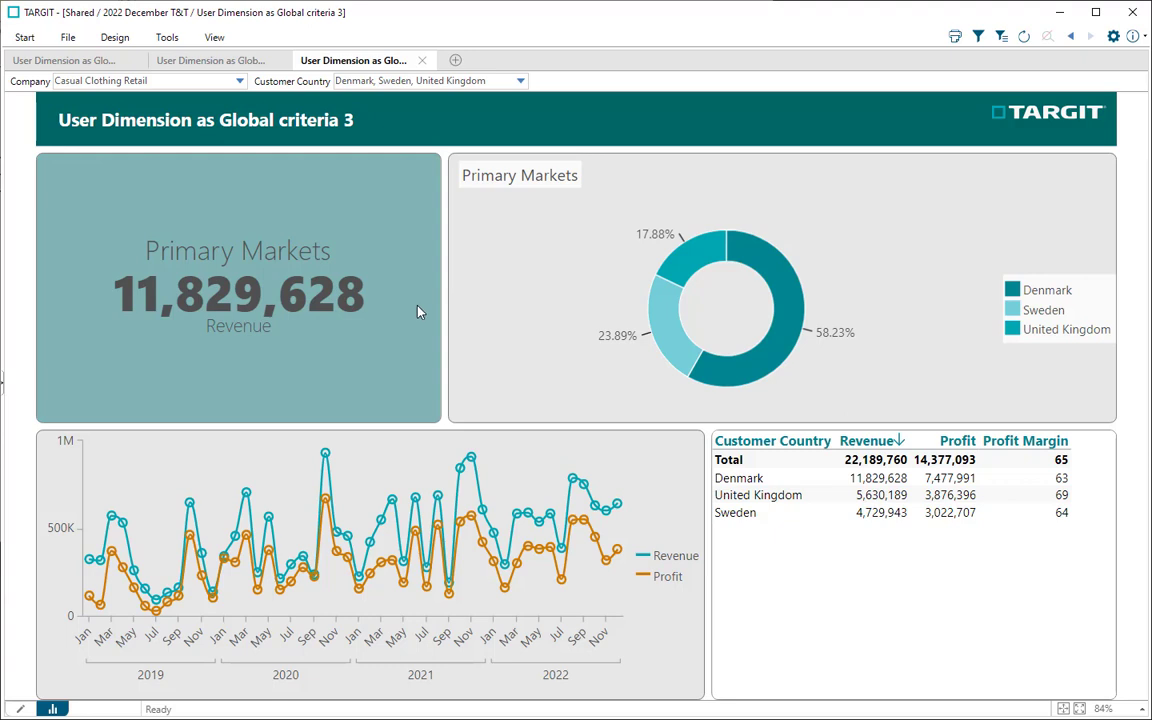
Add Italy to the Customer Country selection in the User Dimension as Global criteria 3 report and apply it
{"action": "left_click", "coordinate": [520, 81]}
{"action": "left_click", "coordinate": [274, 172]}
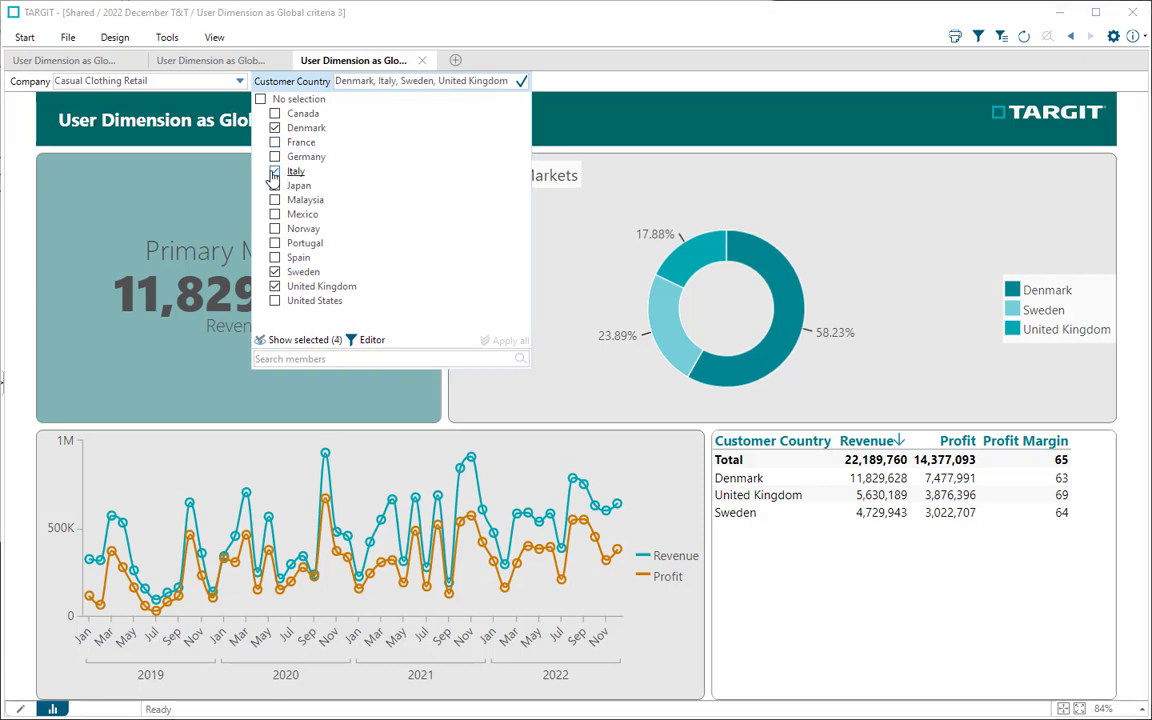
{"action": "left_click", "coordinate": [520, 81]}
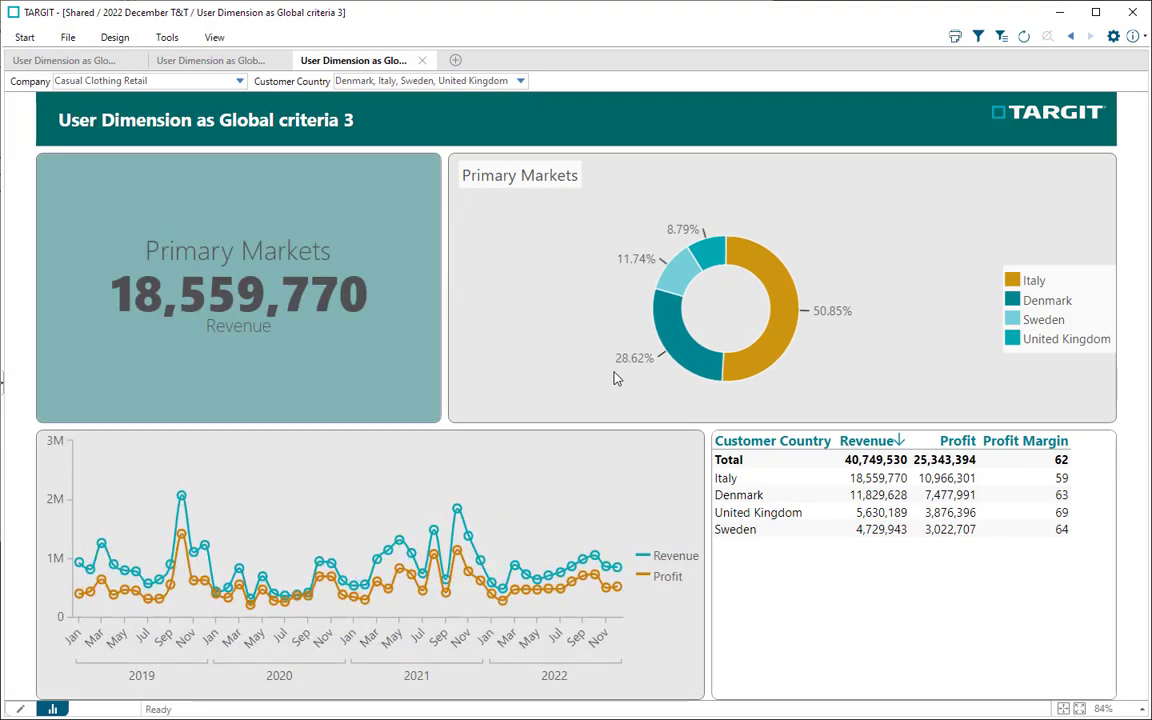
Add Italy to the Customer Country selection in the User Dimension as Global criteria 2 report and apply it
{"action": "left_click", "coordinate": [215, 60]}
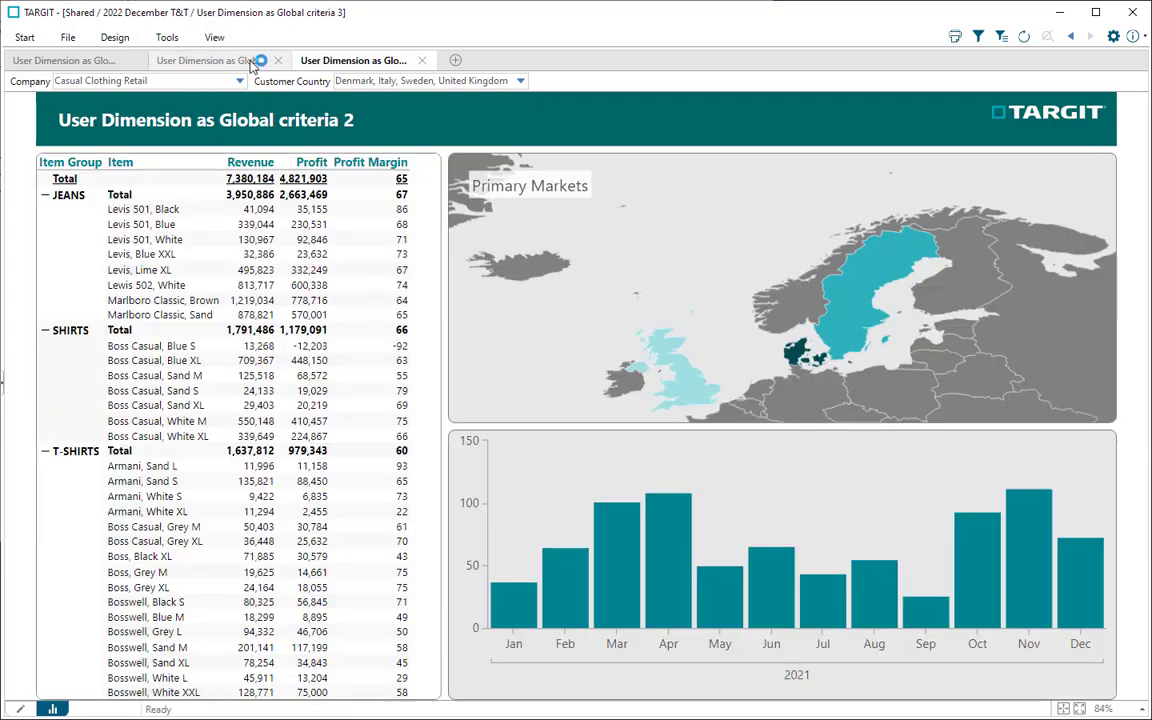
{"action": "left_click", "coordinate": [455, 81]}
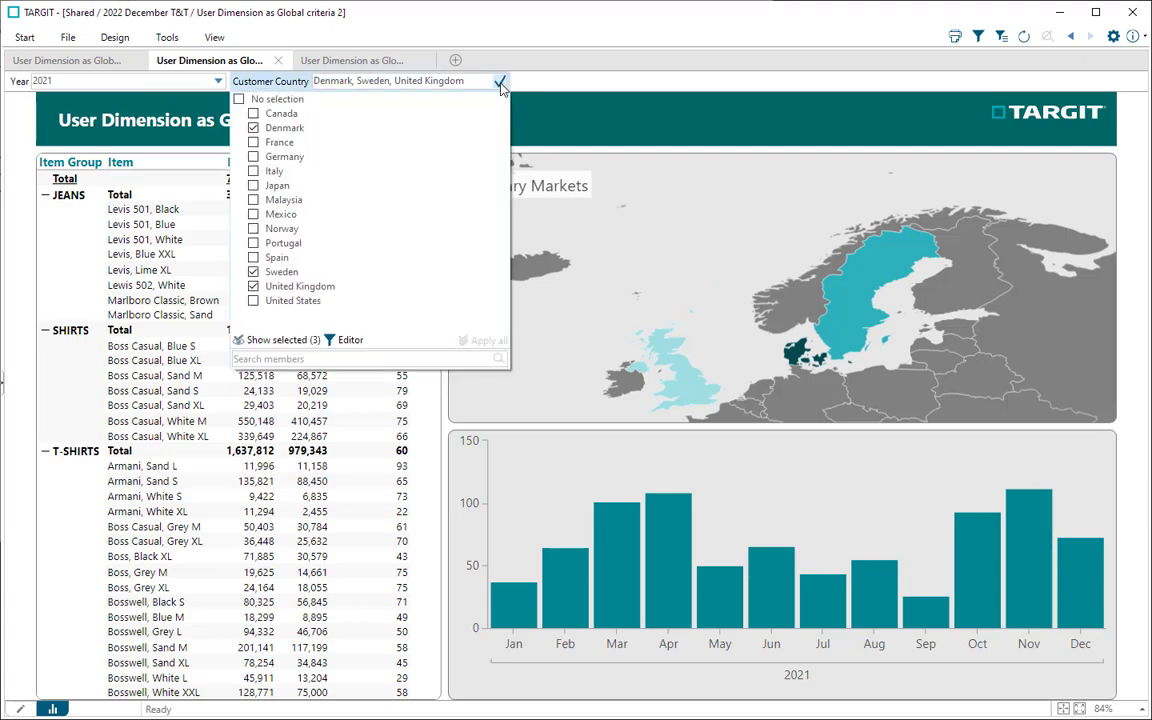
{"action": "left_click", "coordinate": [255, 171]}
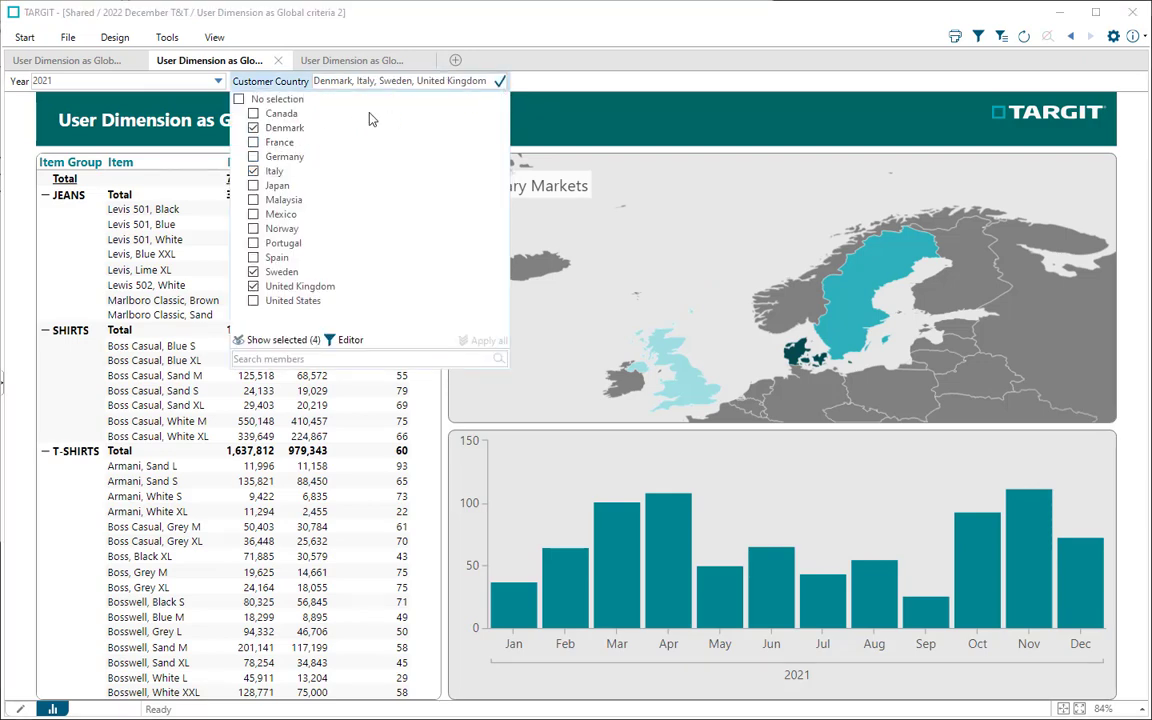
{"action": "left_click", "coordinate": [496, 82]}
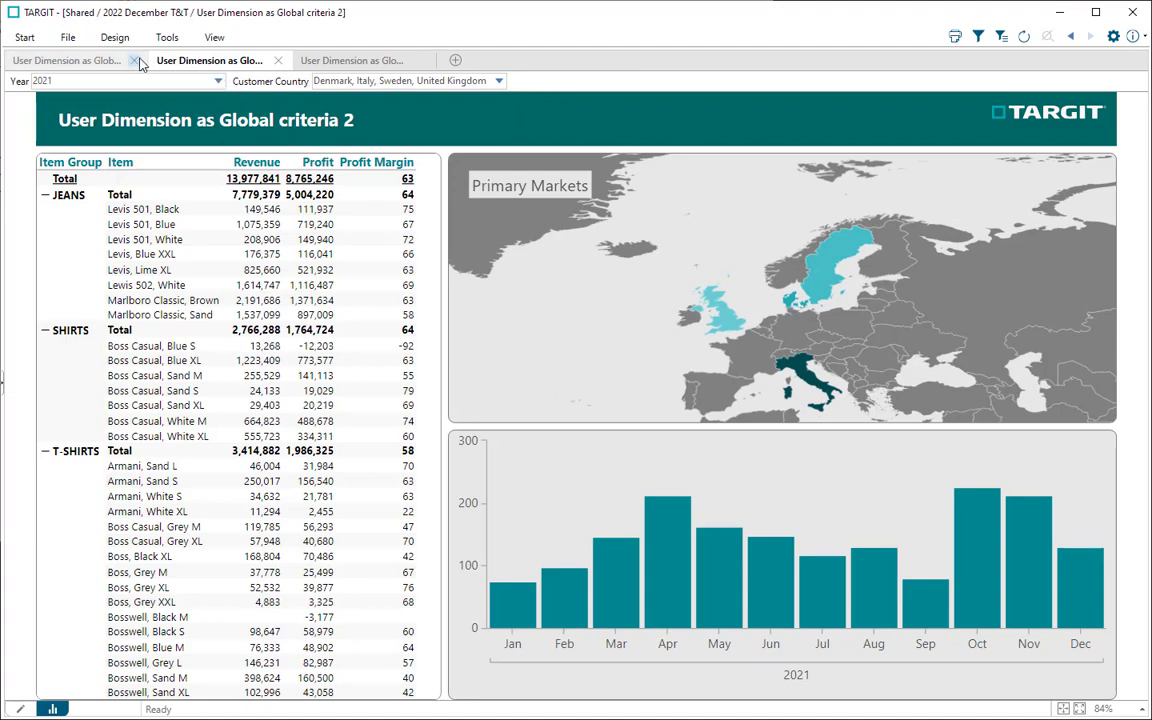
Add Italy to the Customer Country selection in the User Dimension as Global criteria 1 report and apply it
{"action": "left_click", "coordinate": [105, 62]}
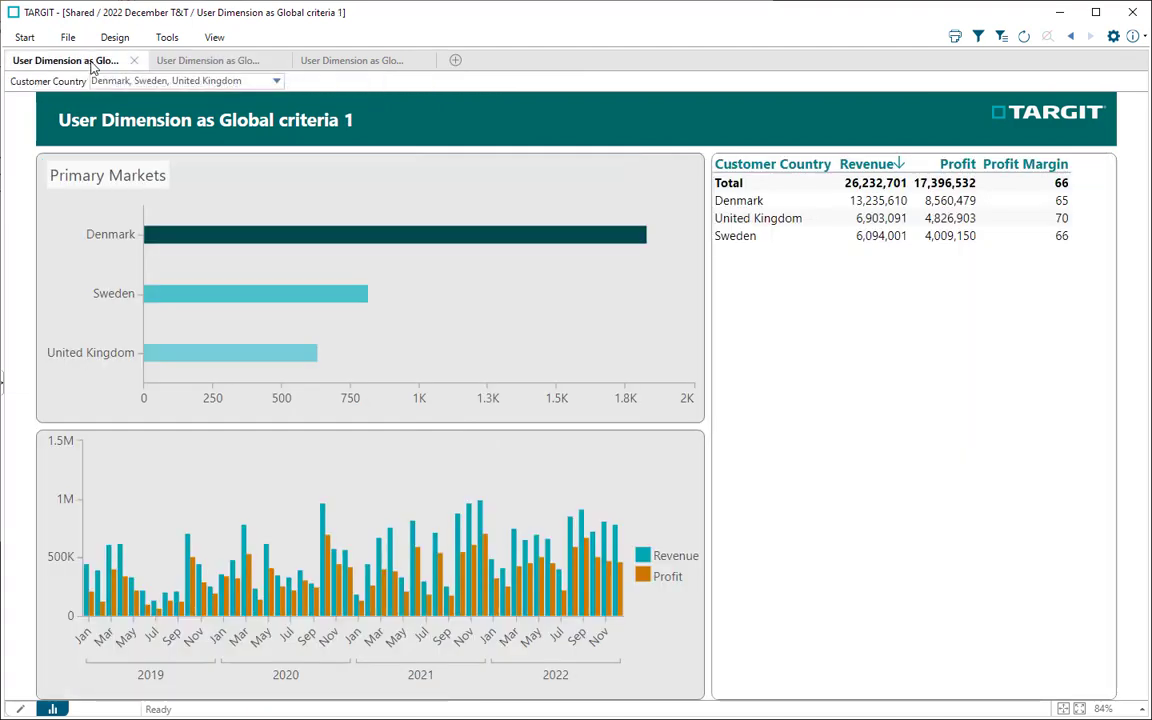
{"action": "left_click", "coordinate": [278, 82]}
{"action": "left_click", "coordinate": [30, 172]}
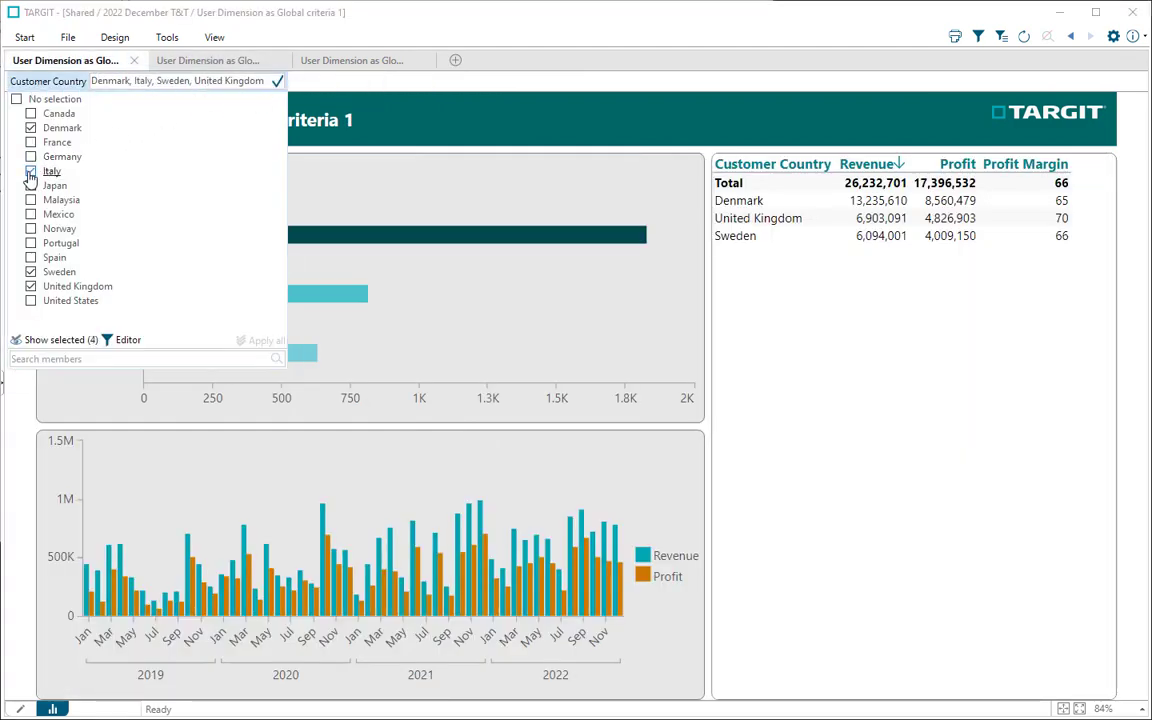
{"action": "left_click", "coordinate": [277, 83]}
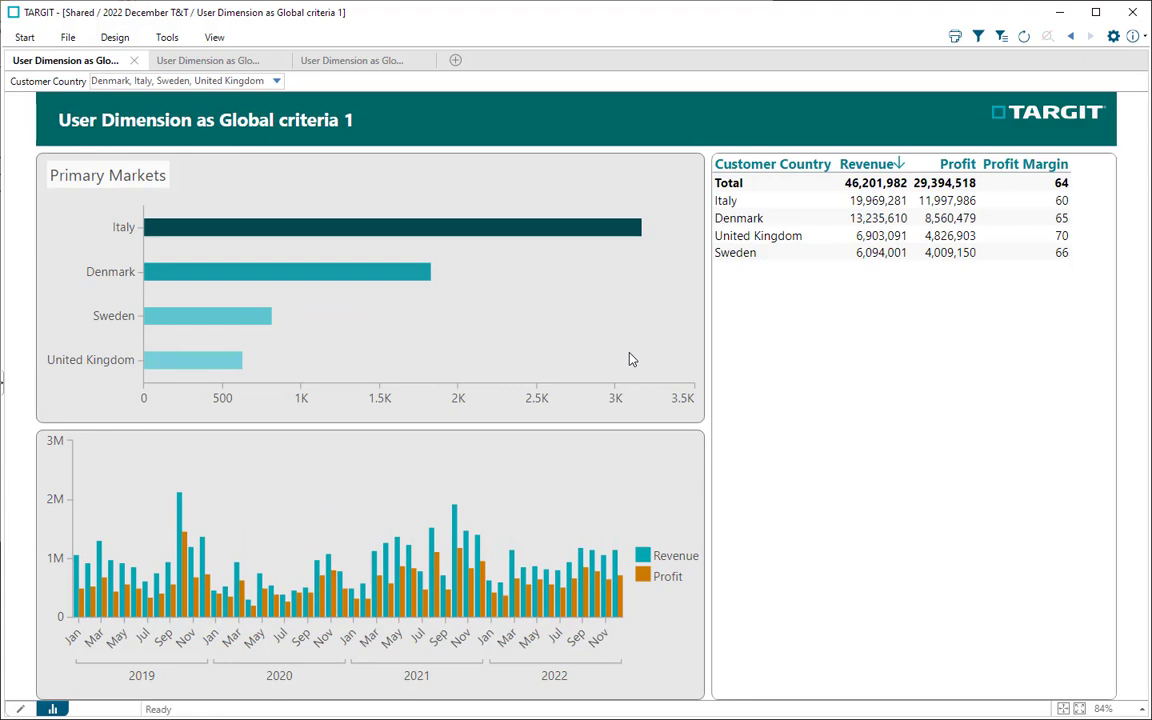
Clear the Customer Country selection in the Global criteria 1 report, remove it from the criteria bar and save the report
{"action": "left_click", "coordinate": [277, 83]}
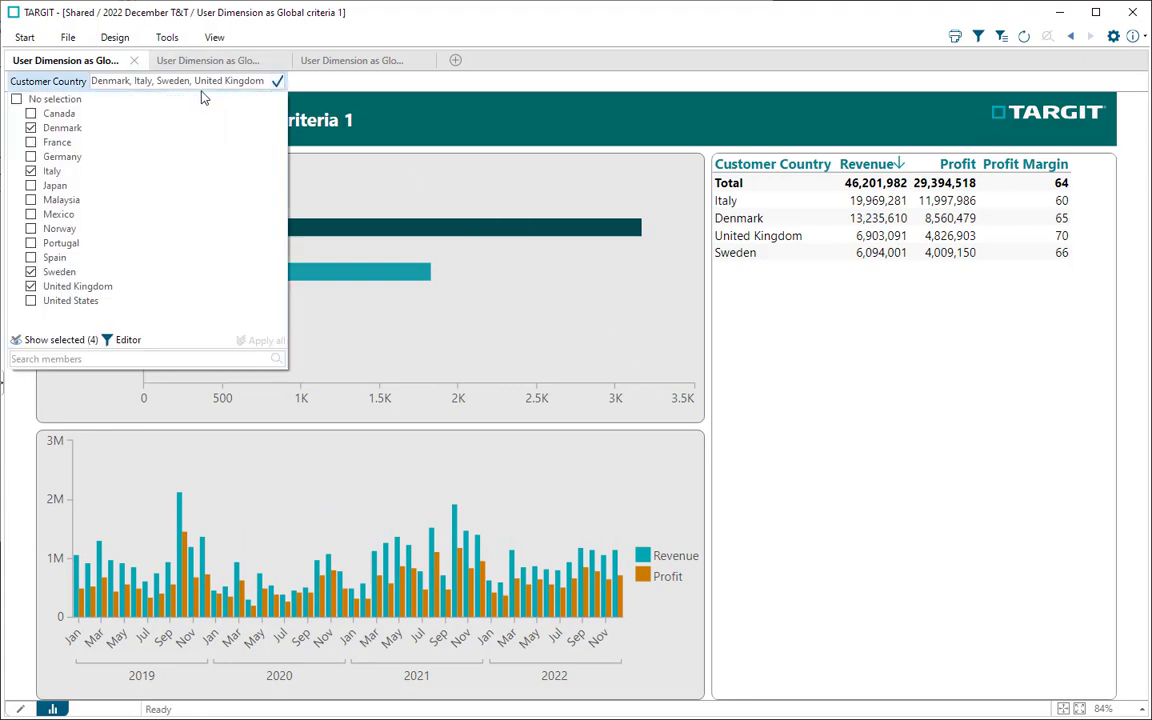
{"action": "left_click", "coordinate": [50, 98]}
{"action": "right_click", "coordinate": [55, 90]}
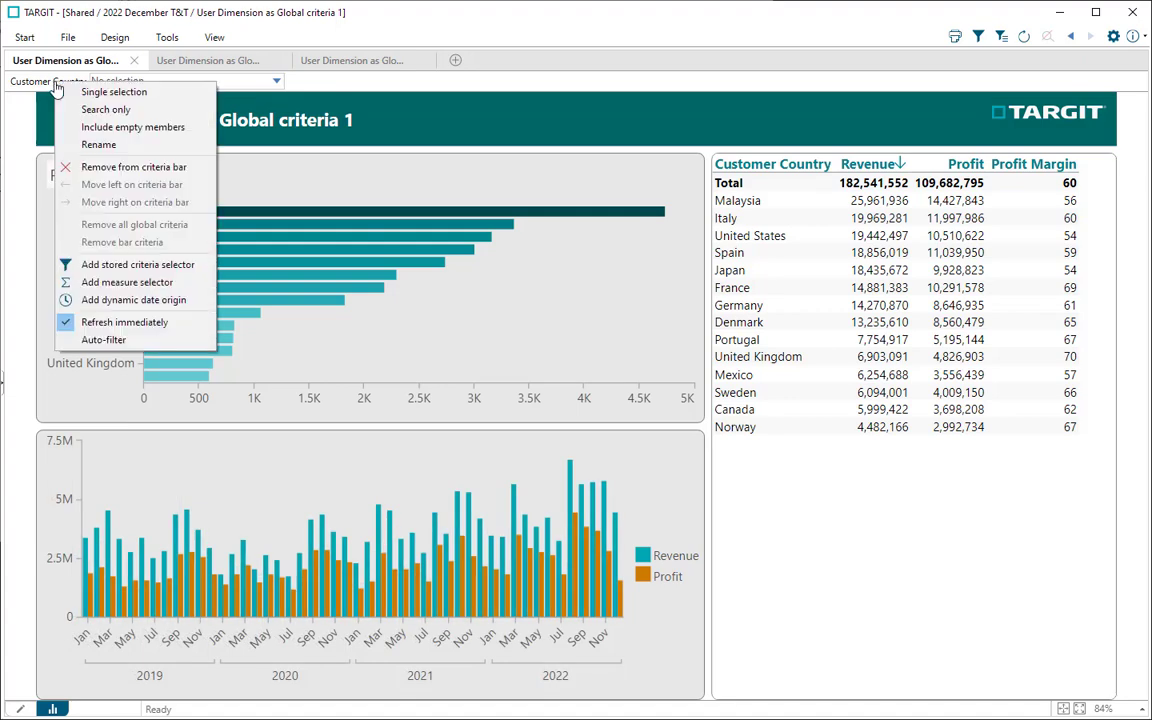
{"action": "left_click", "coordinate": [80, 161]}
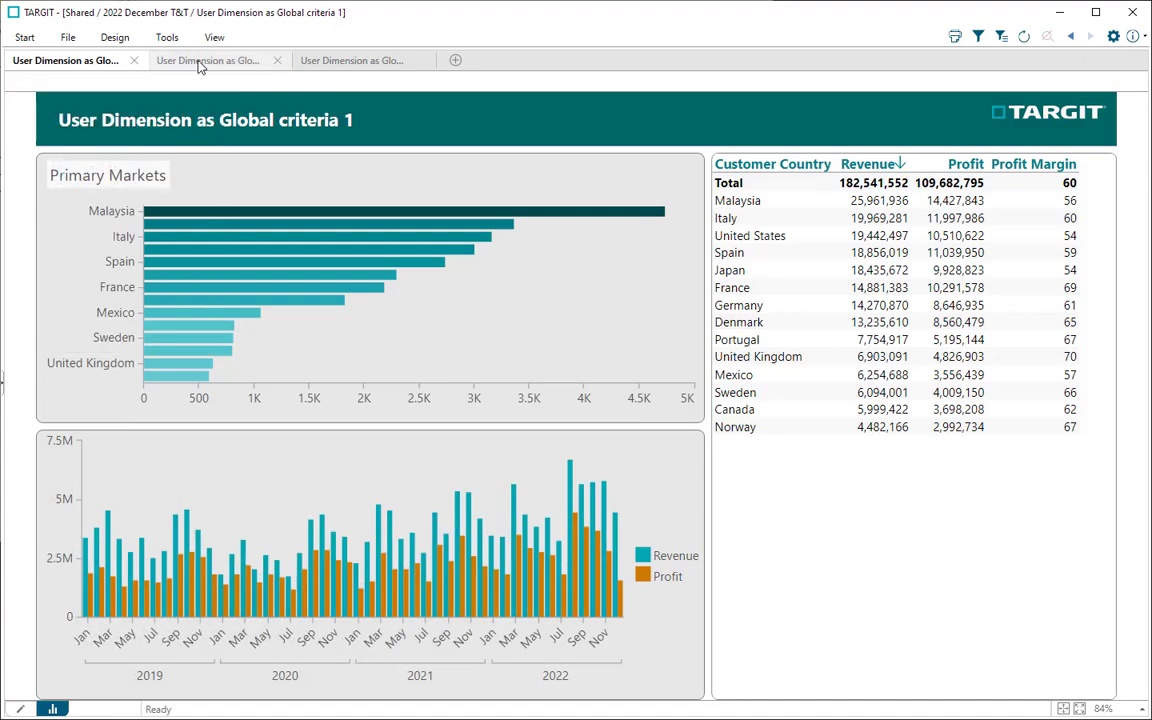
{"action": "left_click", "coordinate": [68, 38]}
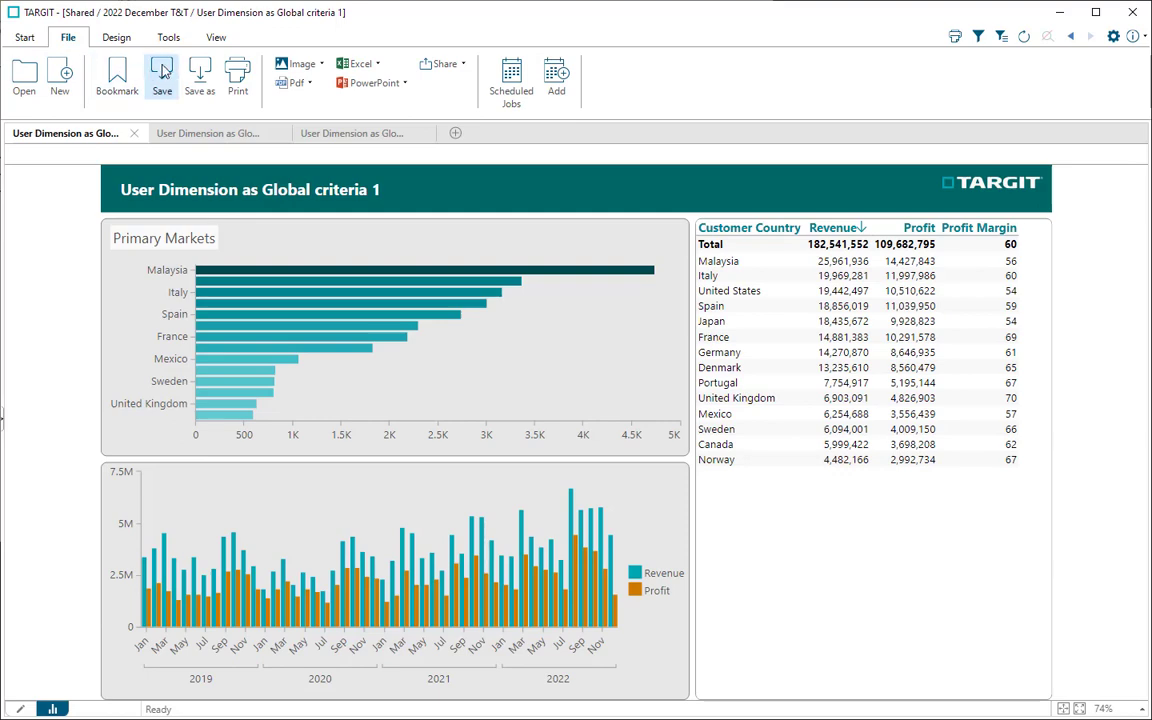
Clear the Customer Country selection in the Global criteria 2 report and remove it from the criteria bar
{"action": "left_click", "coordinate": [220, 135]}
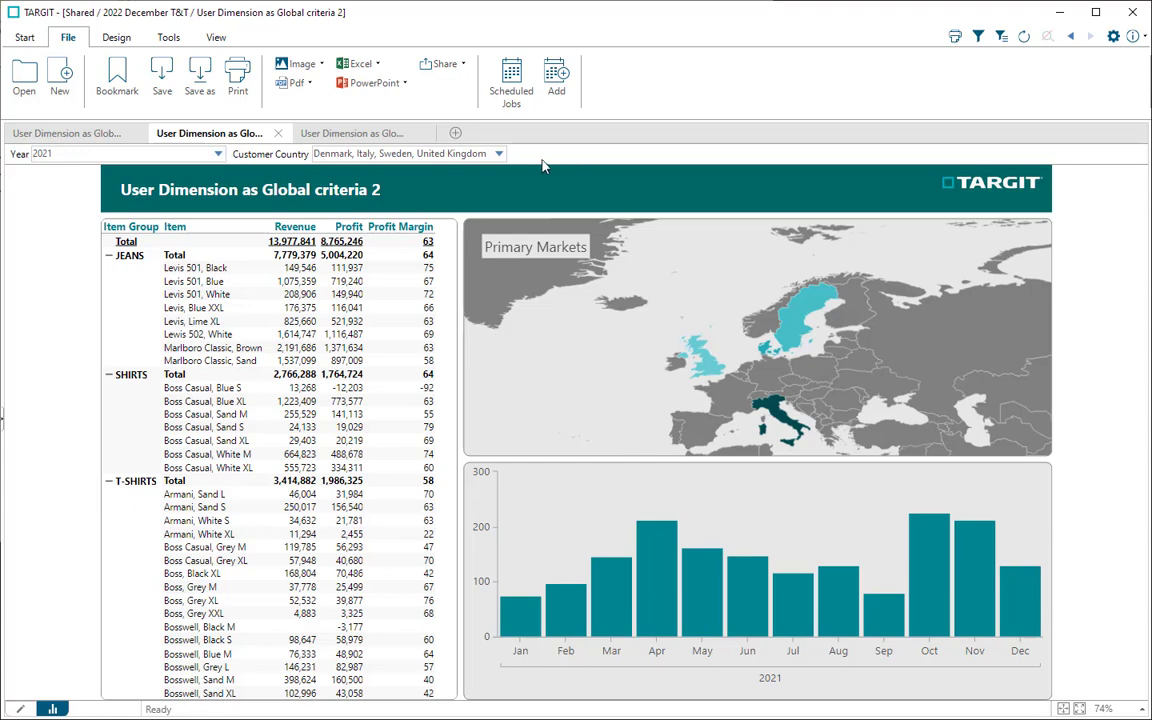
{"action": "left_click", "coordinate": [498, 154]}
{"action": "left_click", "coordinate": [266, 174]}
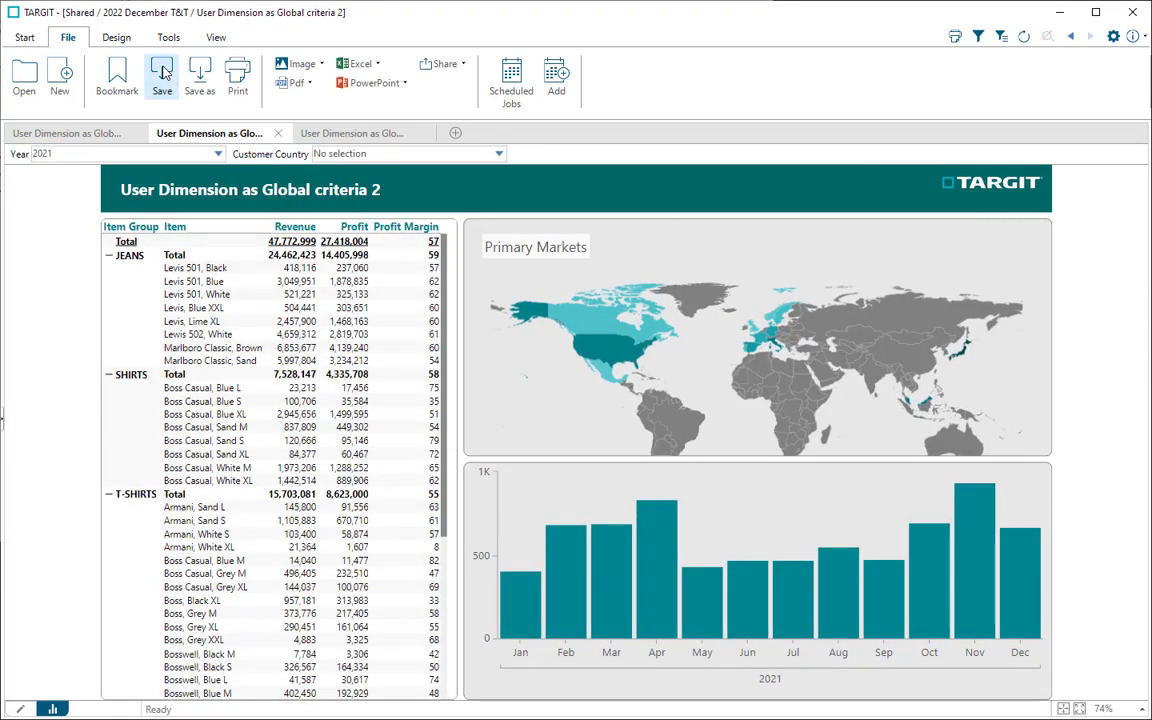
{"action": "right_click", "coordinate": [246, 146]}
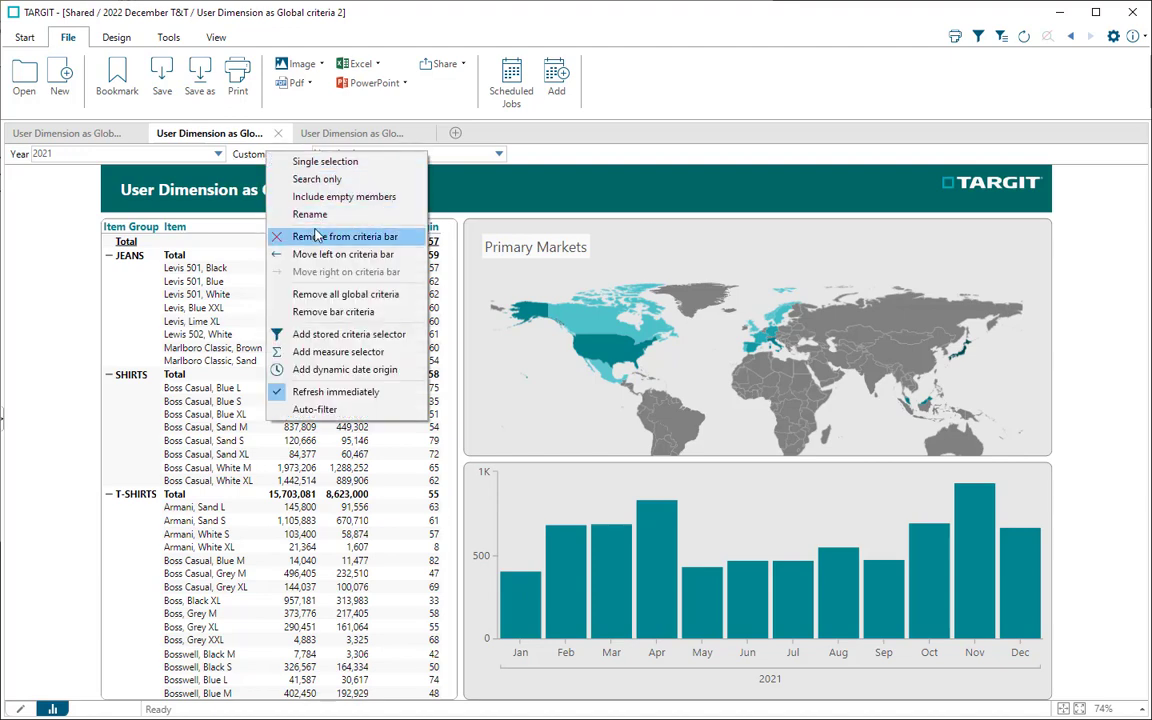
{"action": "left_click", "coordinate": [286, 214]}
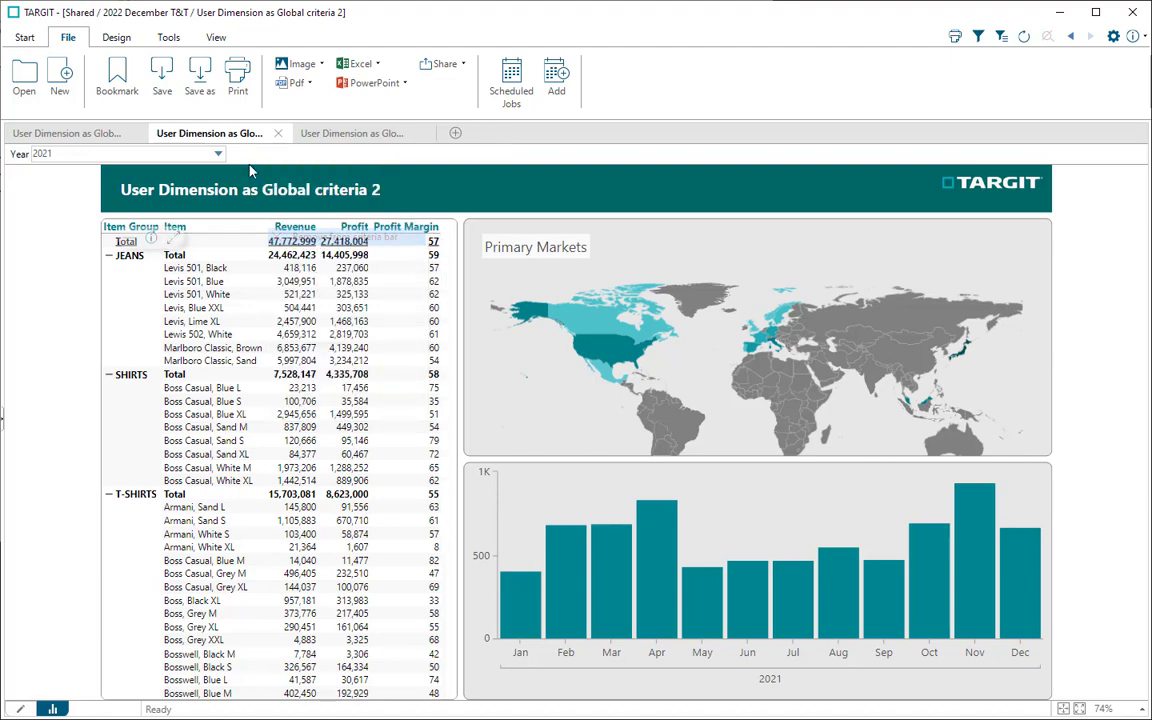
Clear the Customer Country selection in the Global criteria 3 report, remove it from the criteria bar and save the report
{"action": "left_click", "coordinate": [324, 140]}
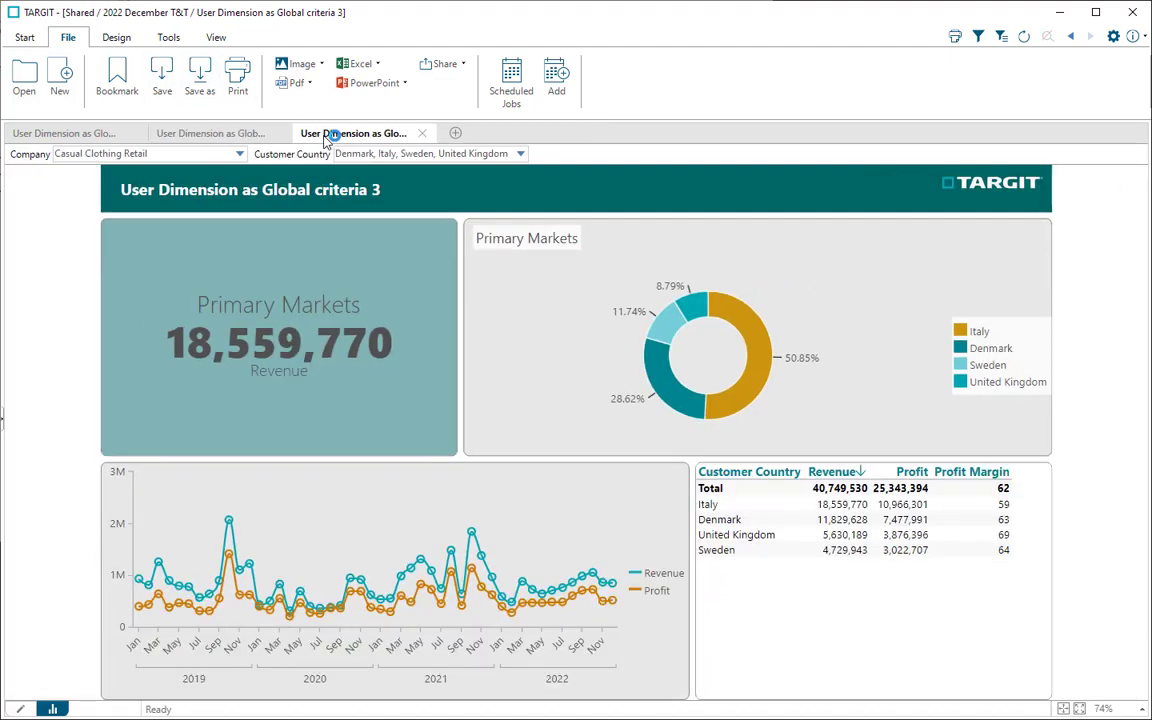
{"action": "left_click", "coordinate": [440, 148]}
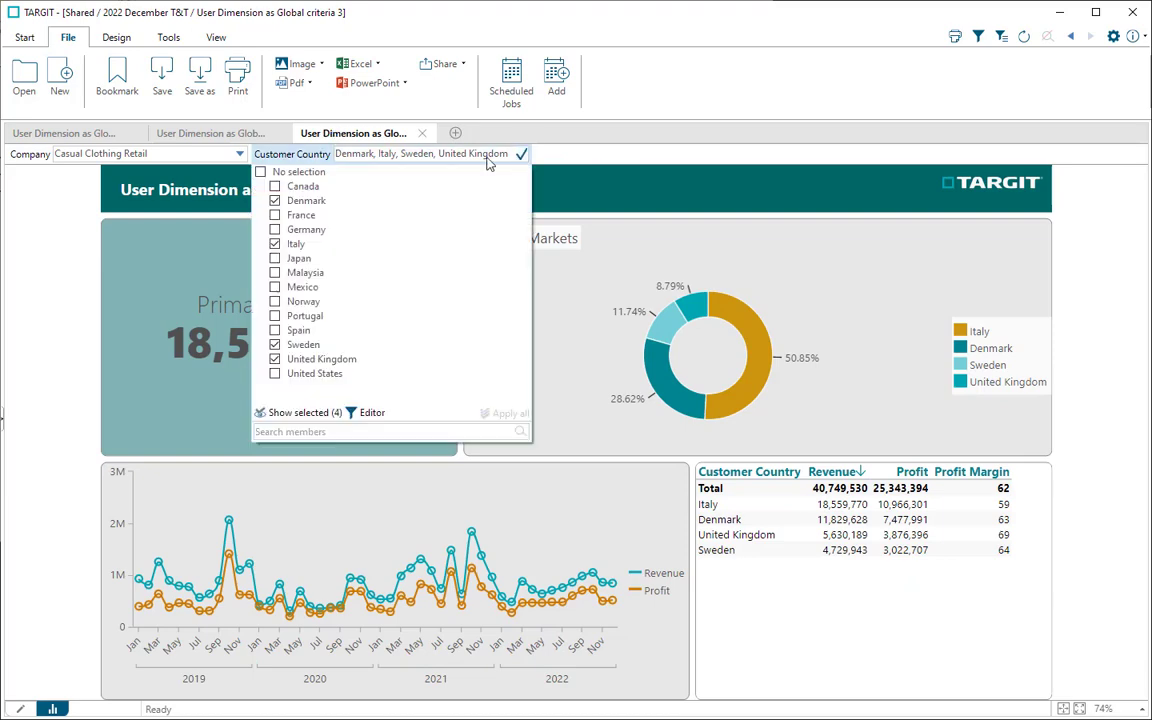
{"action": "left_click", "coordinate": [270, 175]}
{"action": "right_click", "coordinate": [276, 152]}
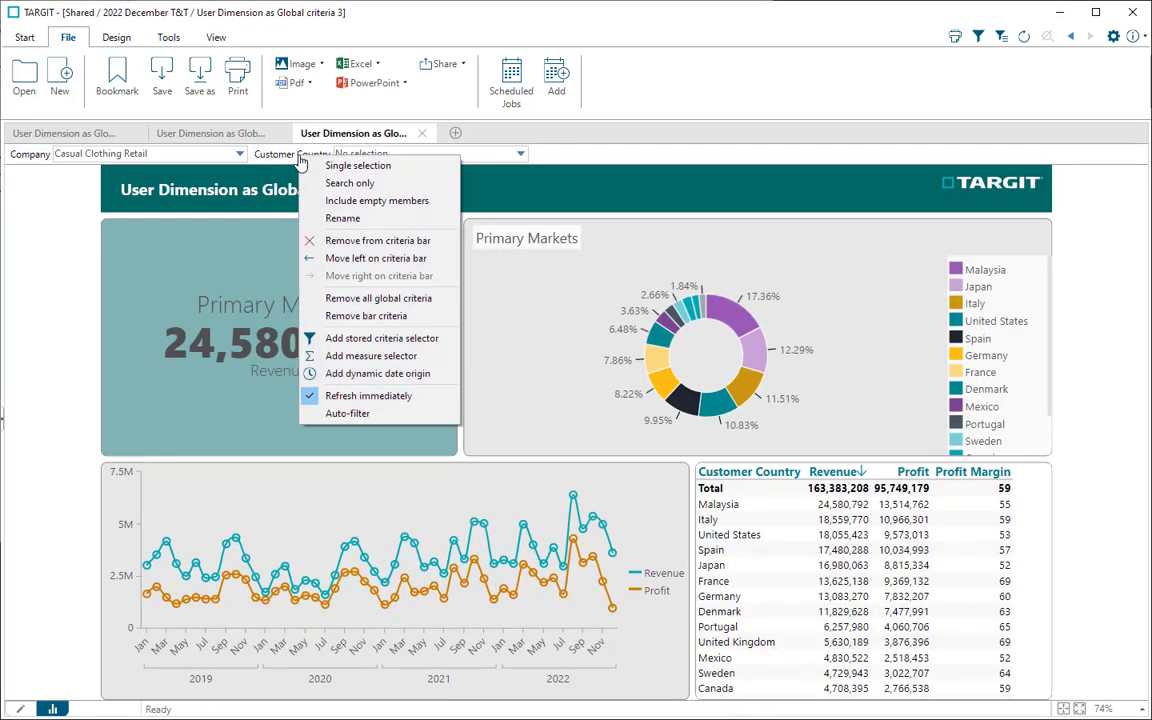
{"action": "left_click", "coordinate": [370, 240]}
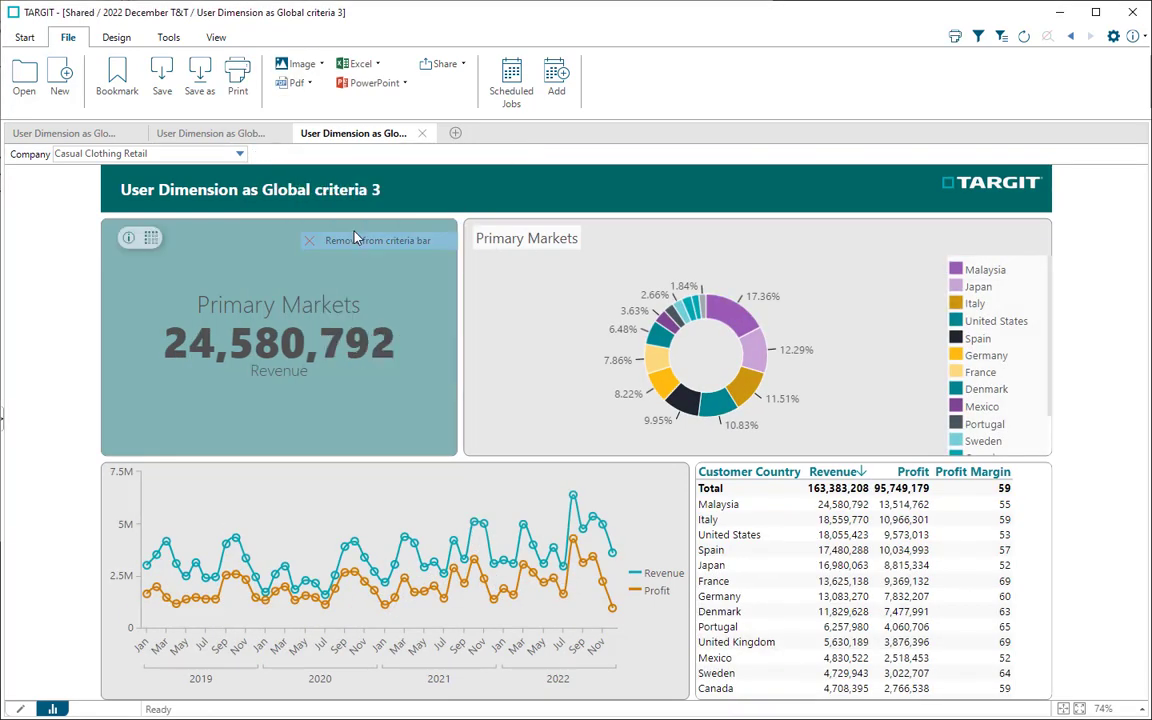
{"action": "left_click", "coordinate": [162, 75]}
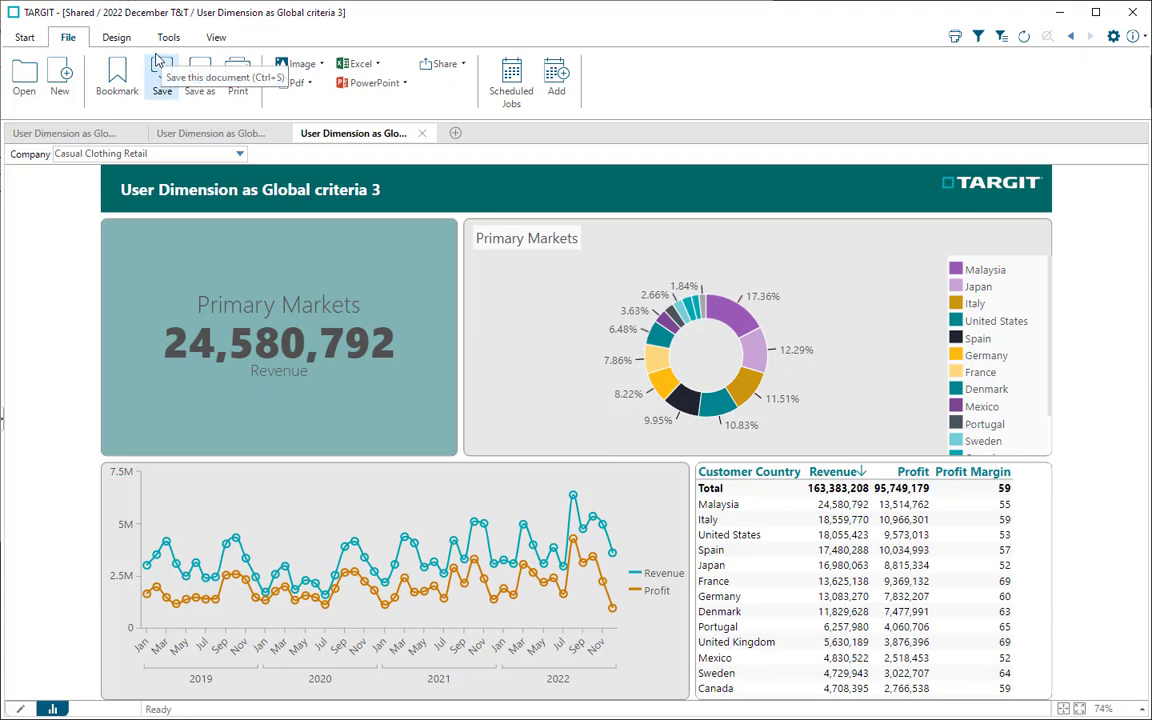
Remove Italy from the Customer Country criterion of the Primary Markets member in the shared user dimension Primary Markets
{"action": "left_click", "coordinate": [169, 38]}
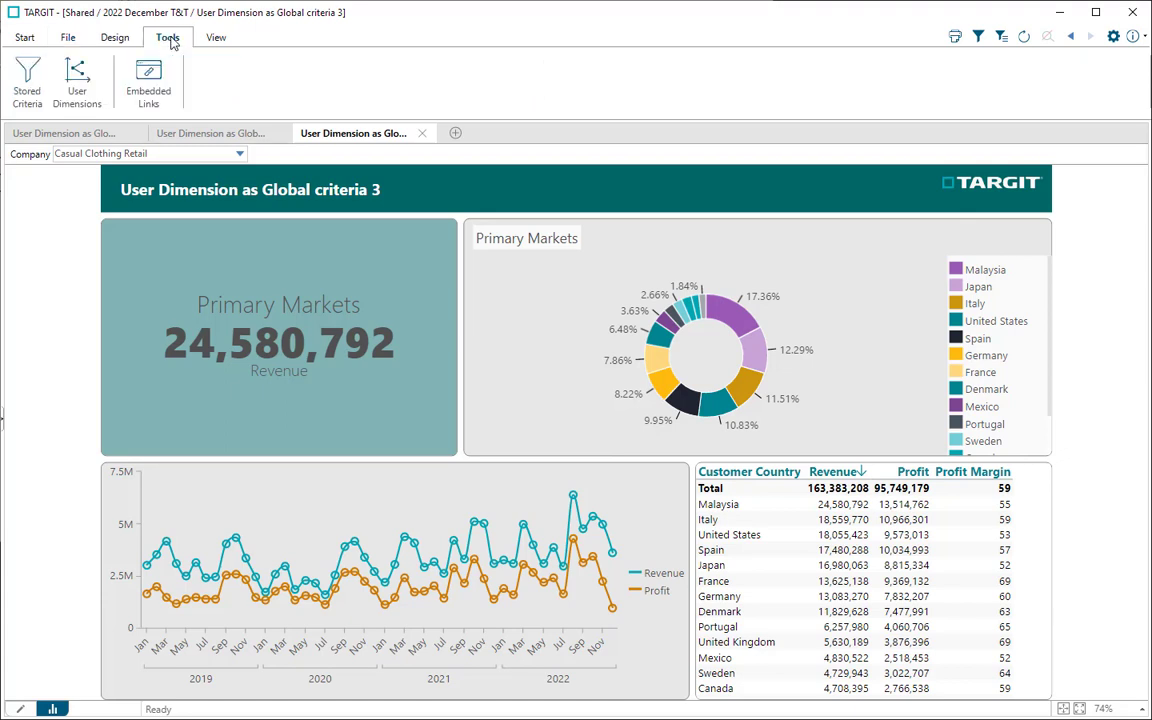
{"action": "left_click", "coordinate": [86, 79]}
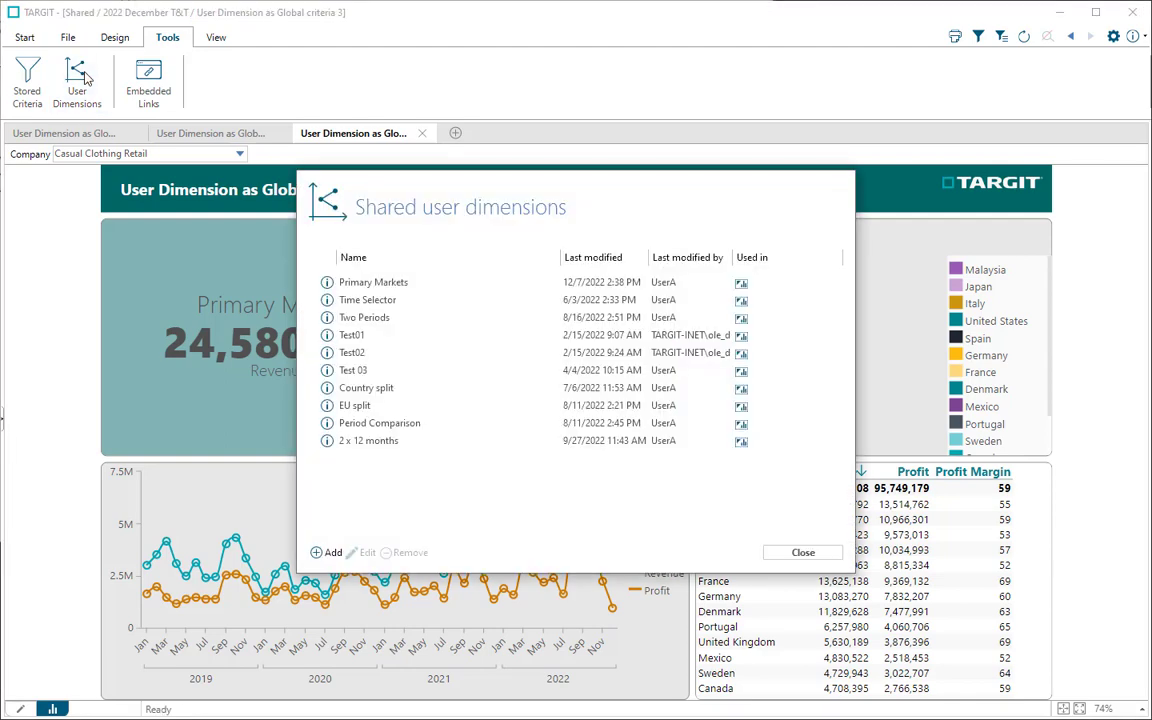
{"action": "left_click", "coordinate": [373, 284]}
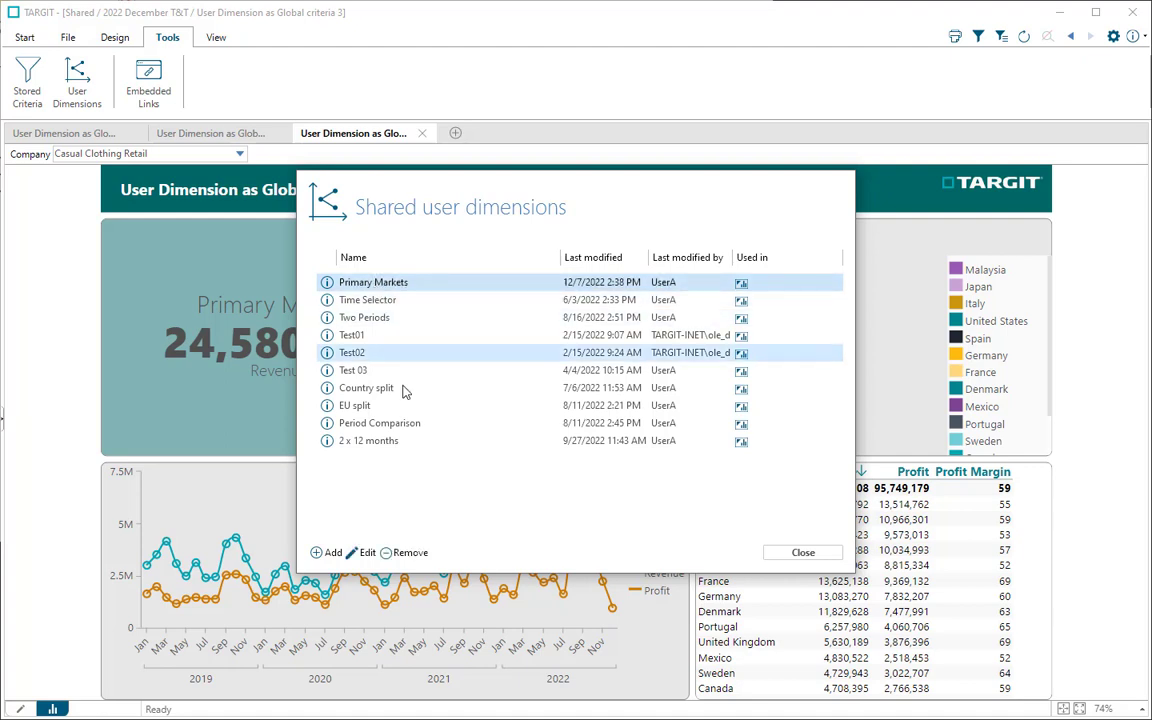
{"action": "left_click", "coordinate": [367, 553]}
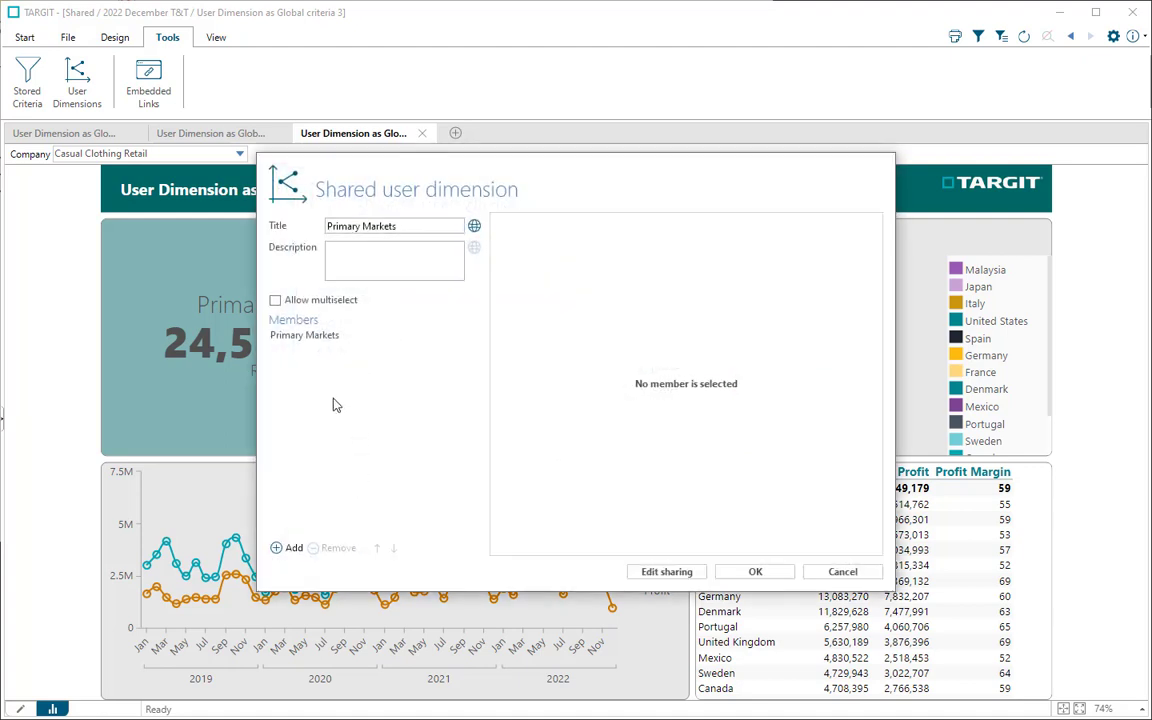
{"action": "left_click", "coordinate": [303, 339]}
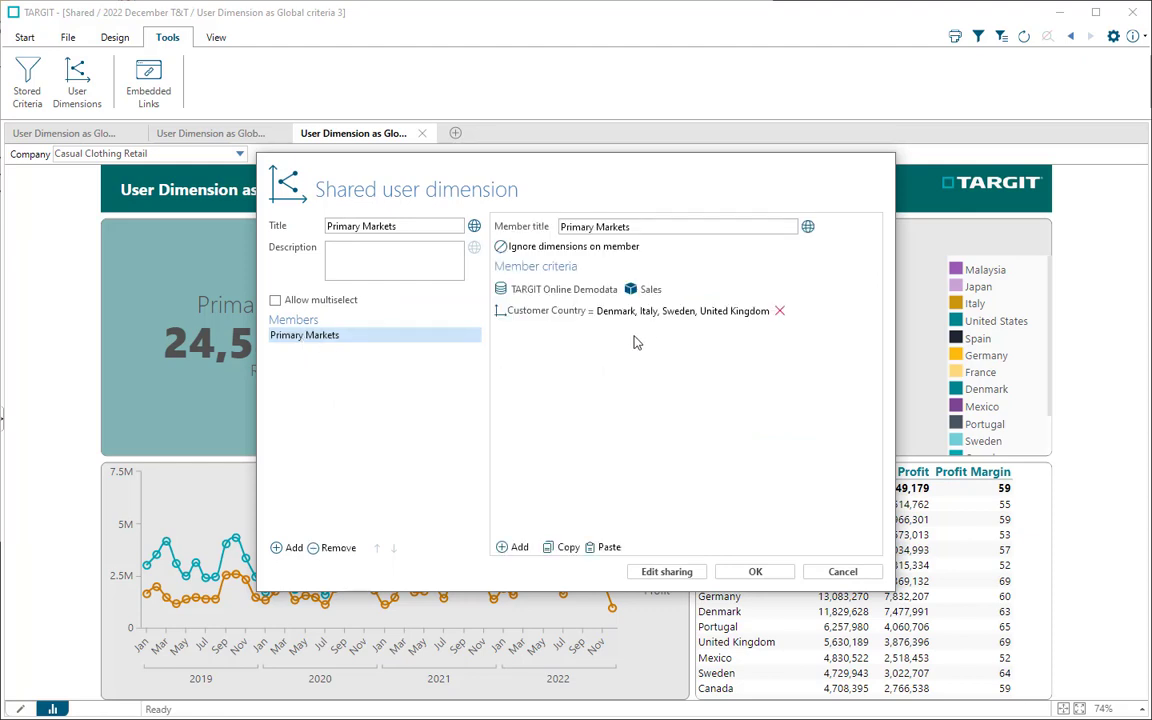
{"action": "left_click", "coordinate": [662, 312]}
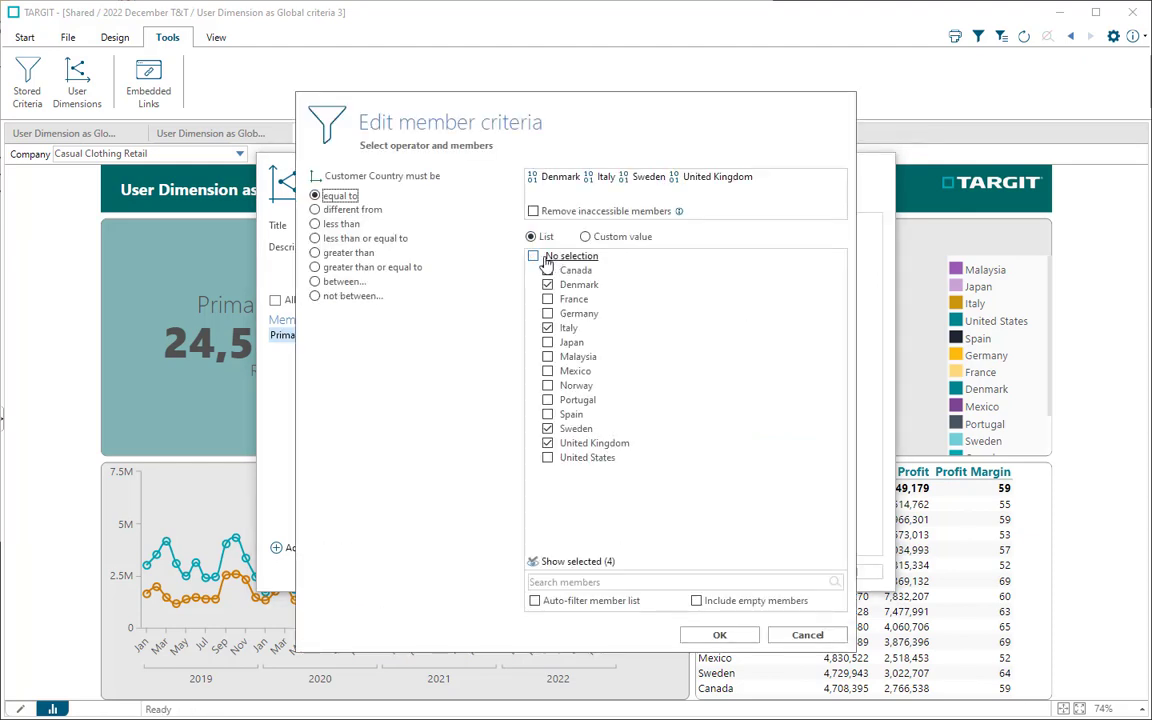
{"action": "left_click", "coordinate": [548, 329]}
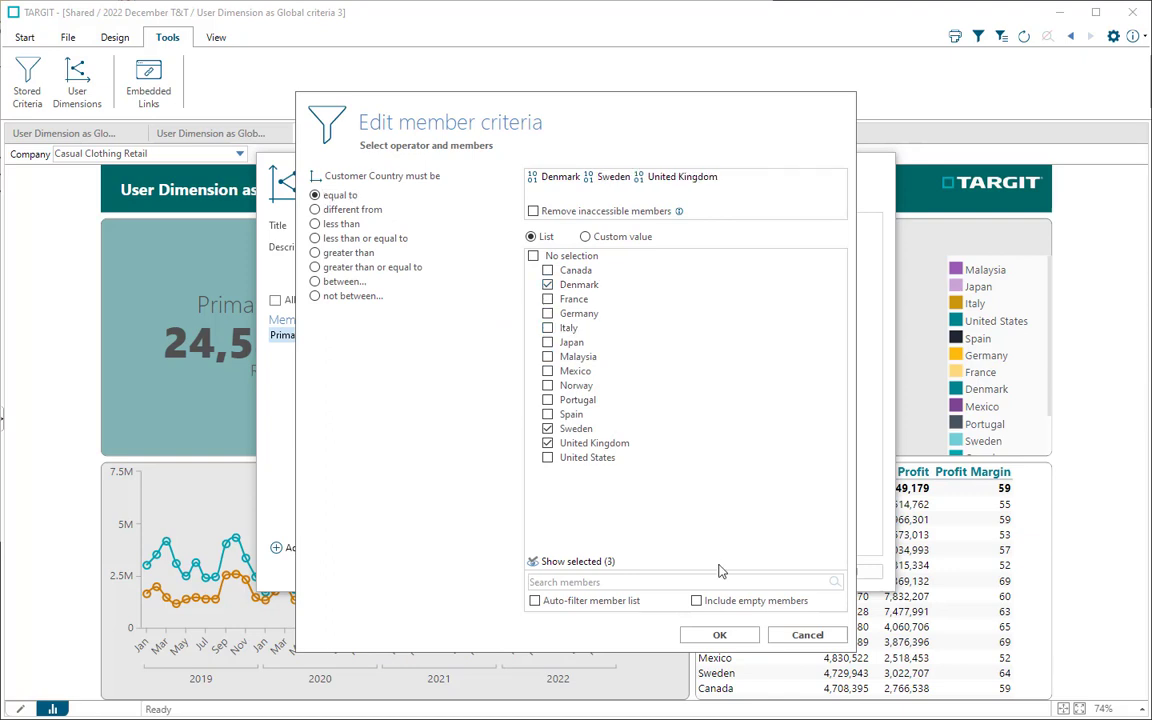
{"action": "left_click", "coordinate": [719, 635]}
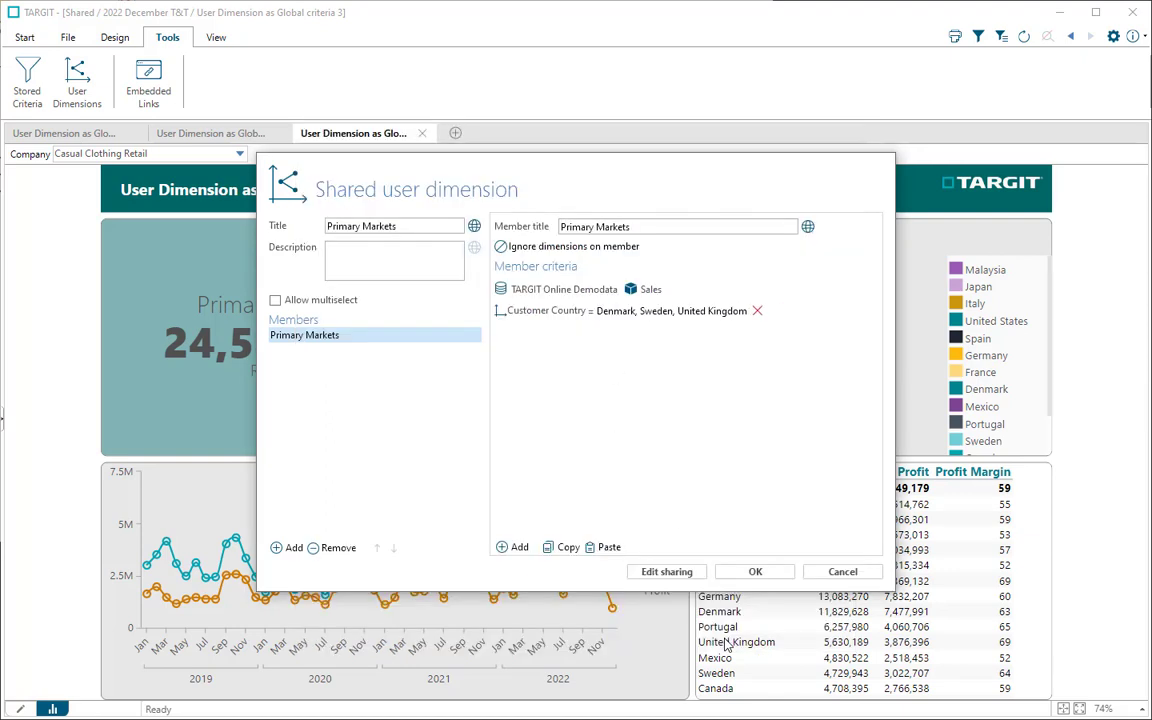
{"action": "left_click", "coordinate": [777, 575]}
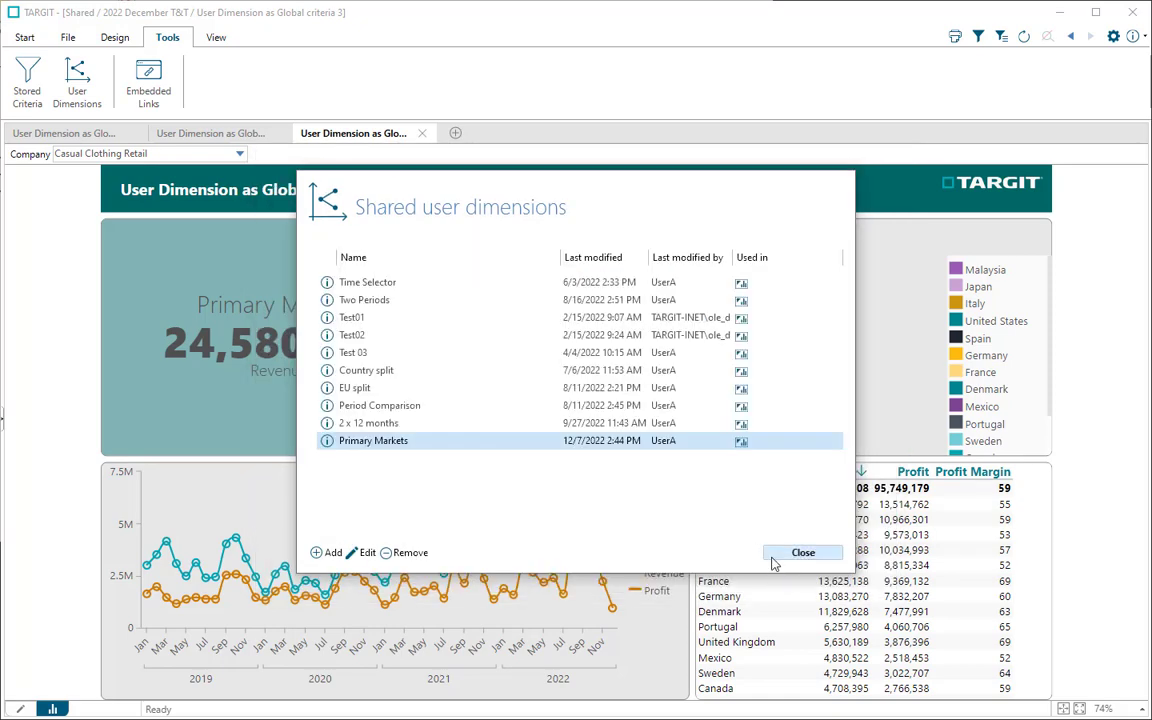
{"action": "left_click", "coordinate": [802, 553]}
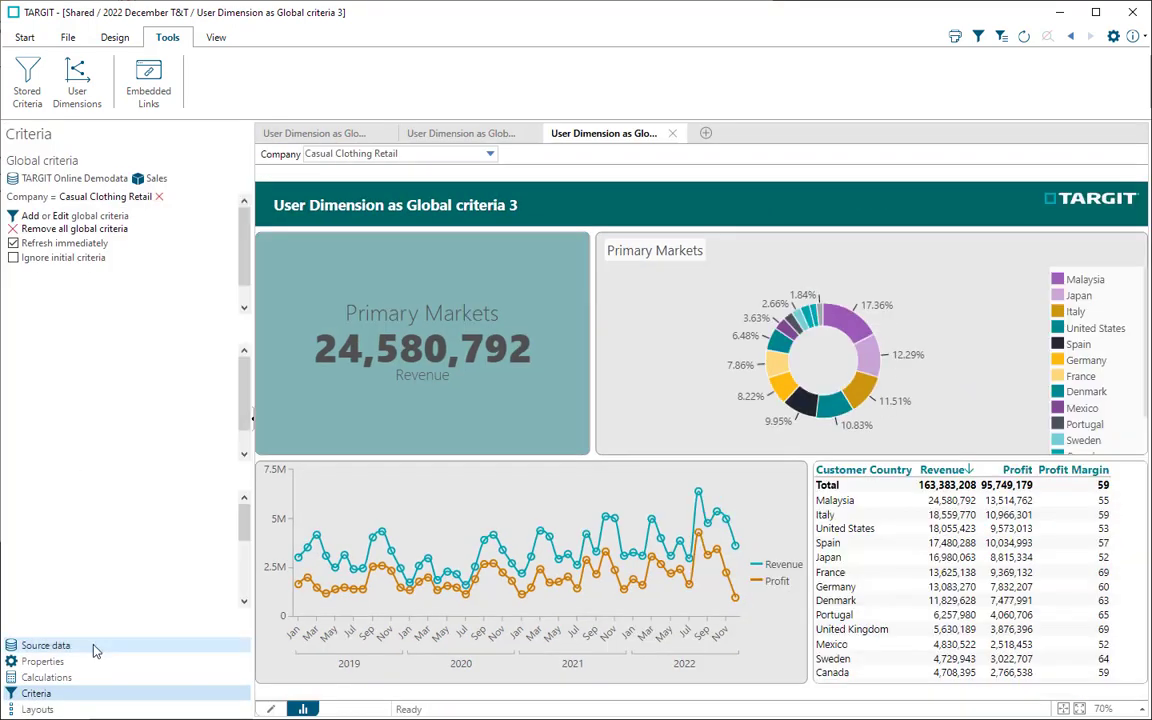
Add the Primary Markets user dimension to the criteria bar of the Global criteria 3 report
{"action": "left_click", "coordinate": [92, 646]}
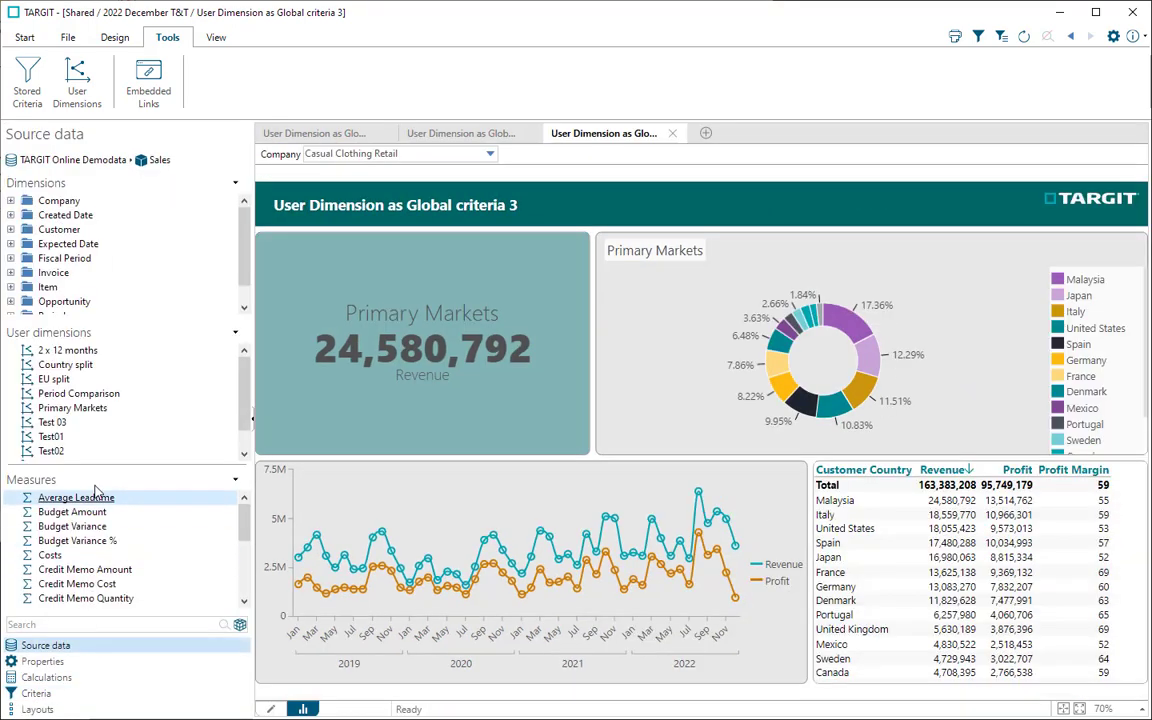
{"action": "right_click", "coordinate": [102, 410]}
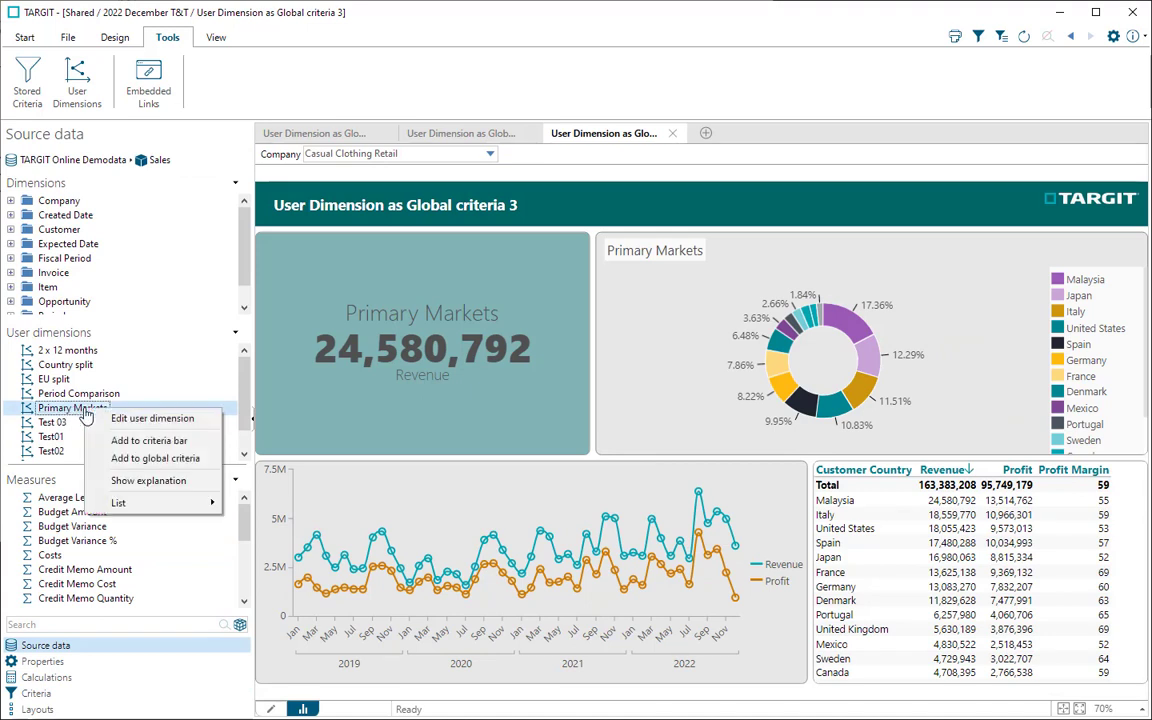
{"action": "left_click", "coordinate": [142, 441]}
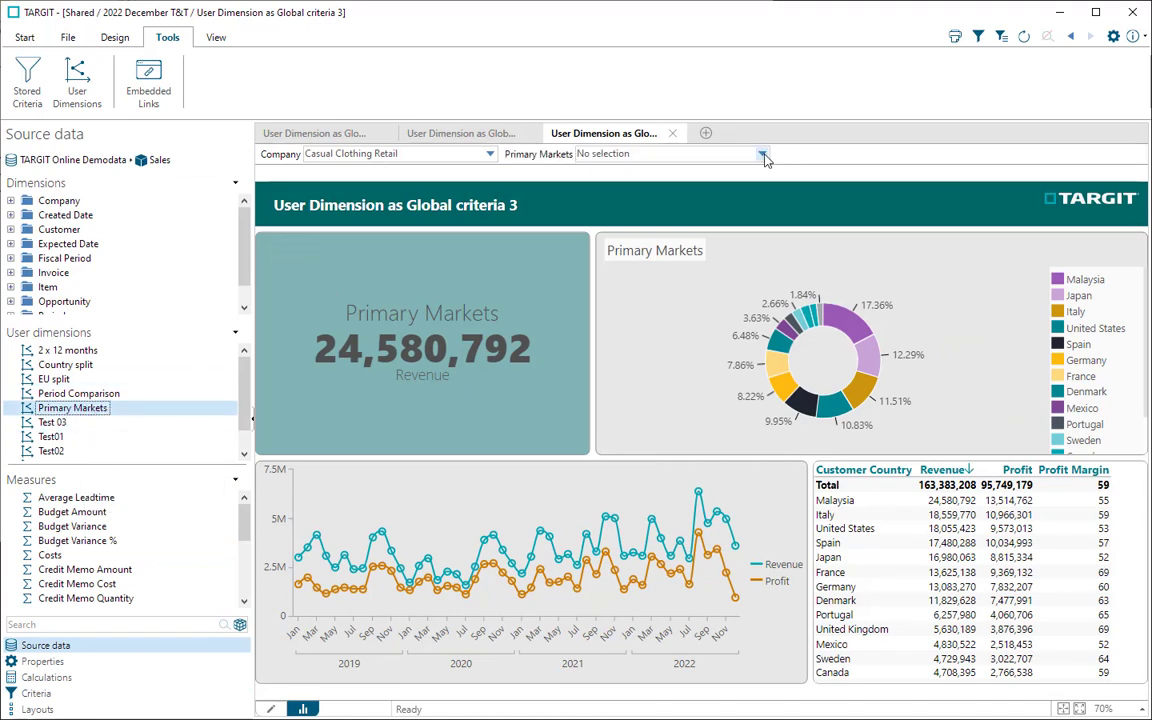
Set the Primary Markets criterion of the Global criteria 3 report to the member Primary Markets
{"action": "left_click", "coordinate": [690, 153]}
{"action": "left_click", "coordinate": [545, 186]}
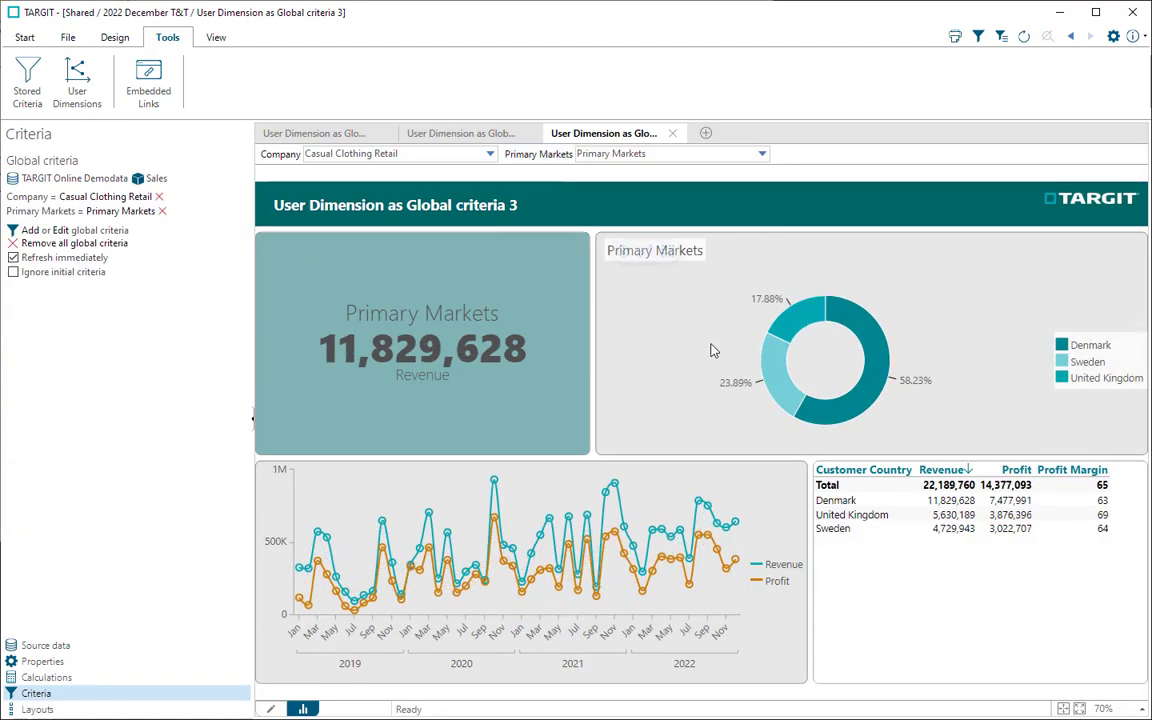
Add the Primary Markets user dimension to the criteria bar of the Global criteria 2 report
{"action": "left_click", "coordinate": [440, 133]}
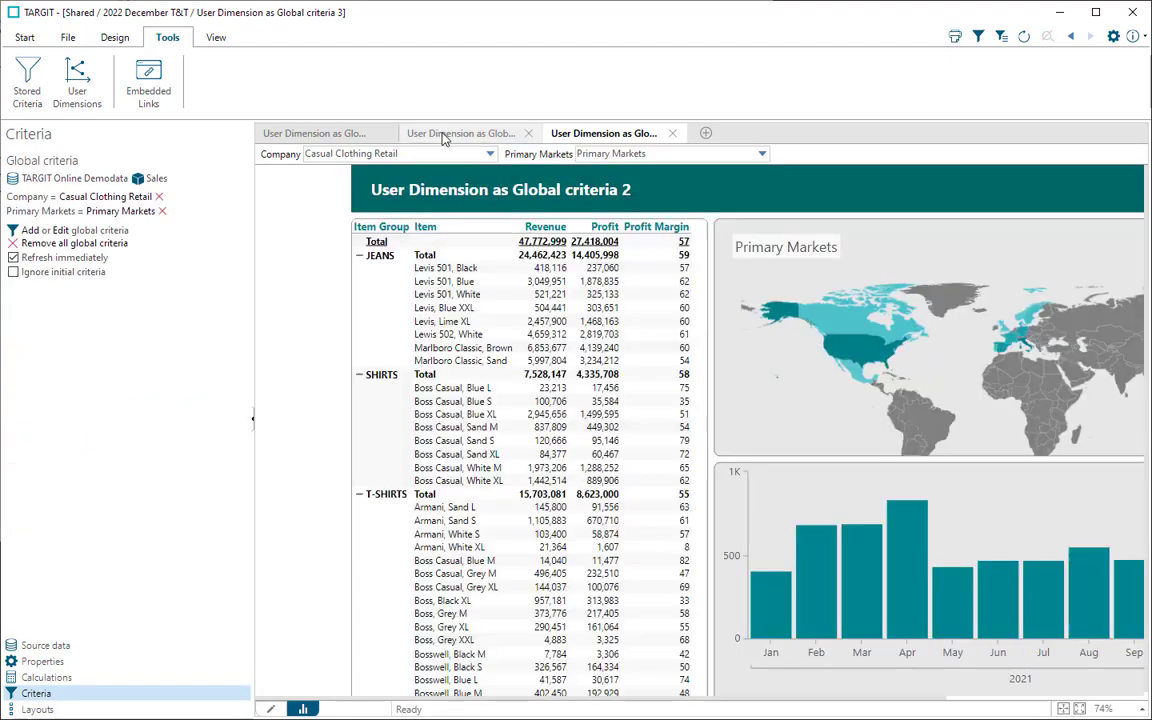
{"action": "left_click", "coordinate": [84, 650]}
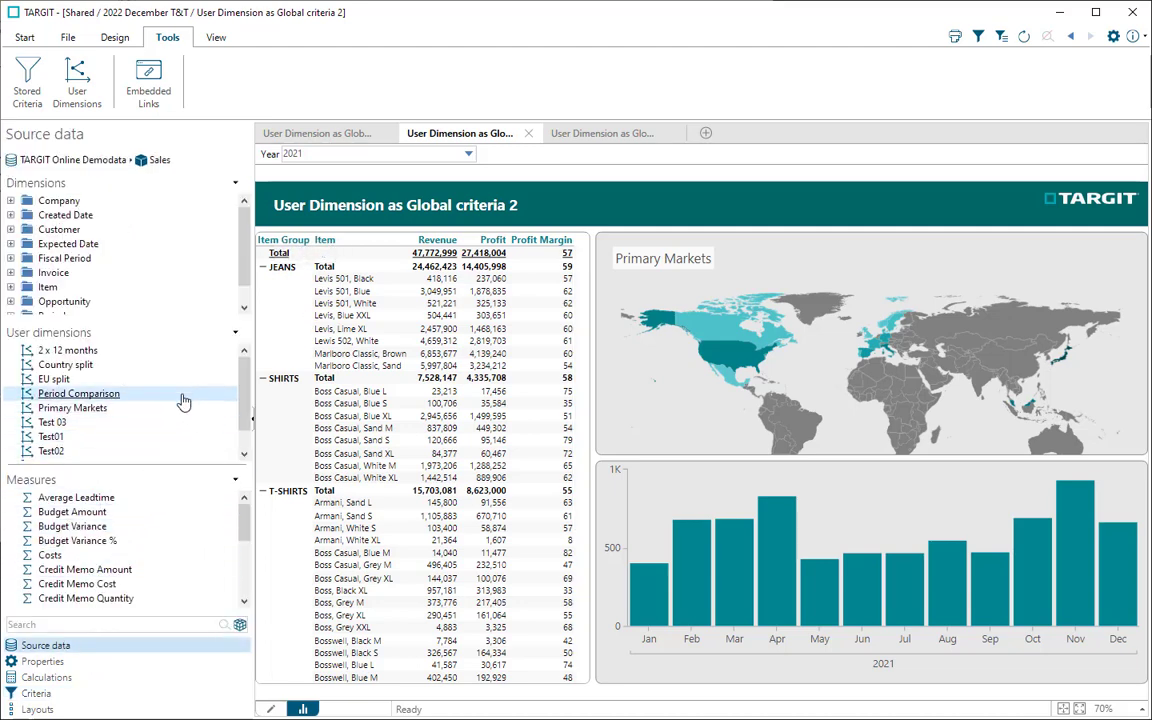
{"action": "right_click", "coordinate": [88, 408]}
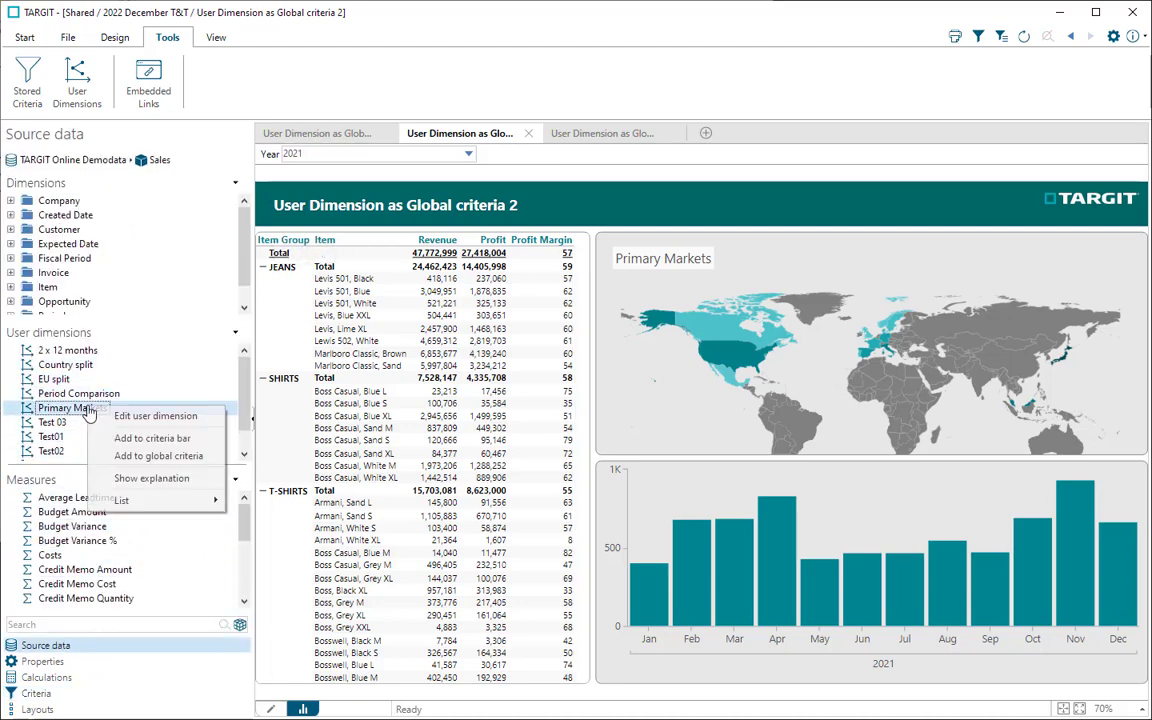
{"action": "left_click", "coordinate": [152, 440]}
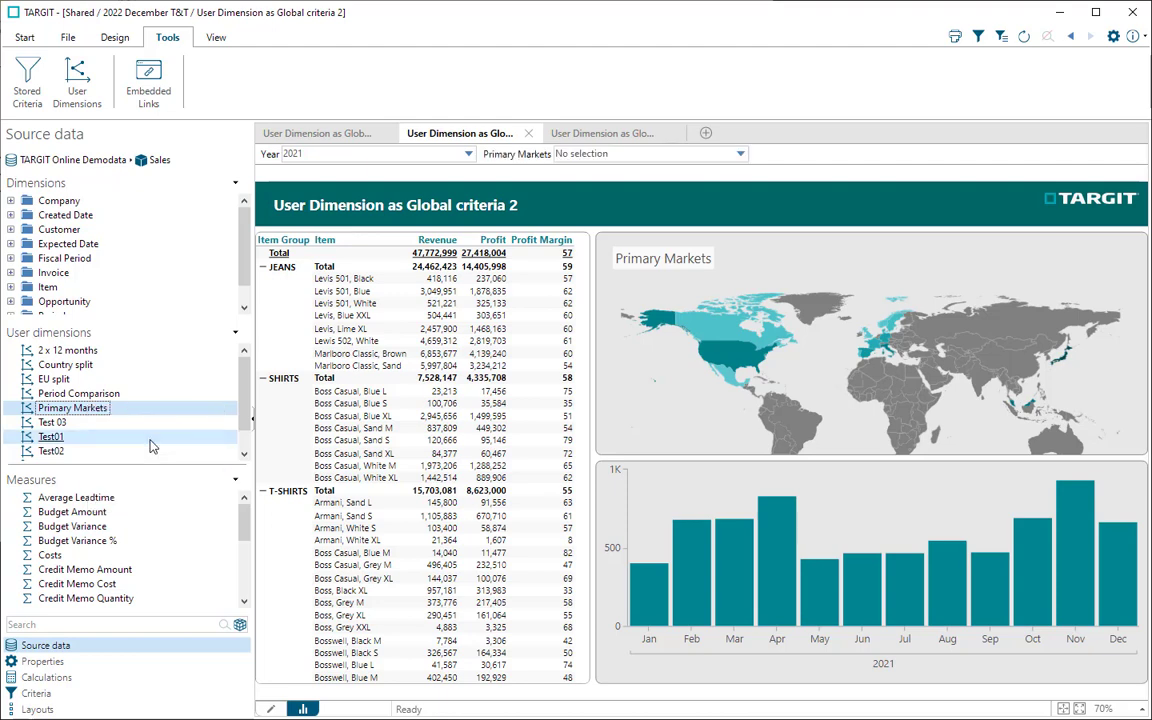
Add the Primary Markets user dimension to the criteria bar of the Global criteria 1 report and select its member Primary Markets
{"action": "left_click", "coordinate": [312, 133]}
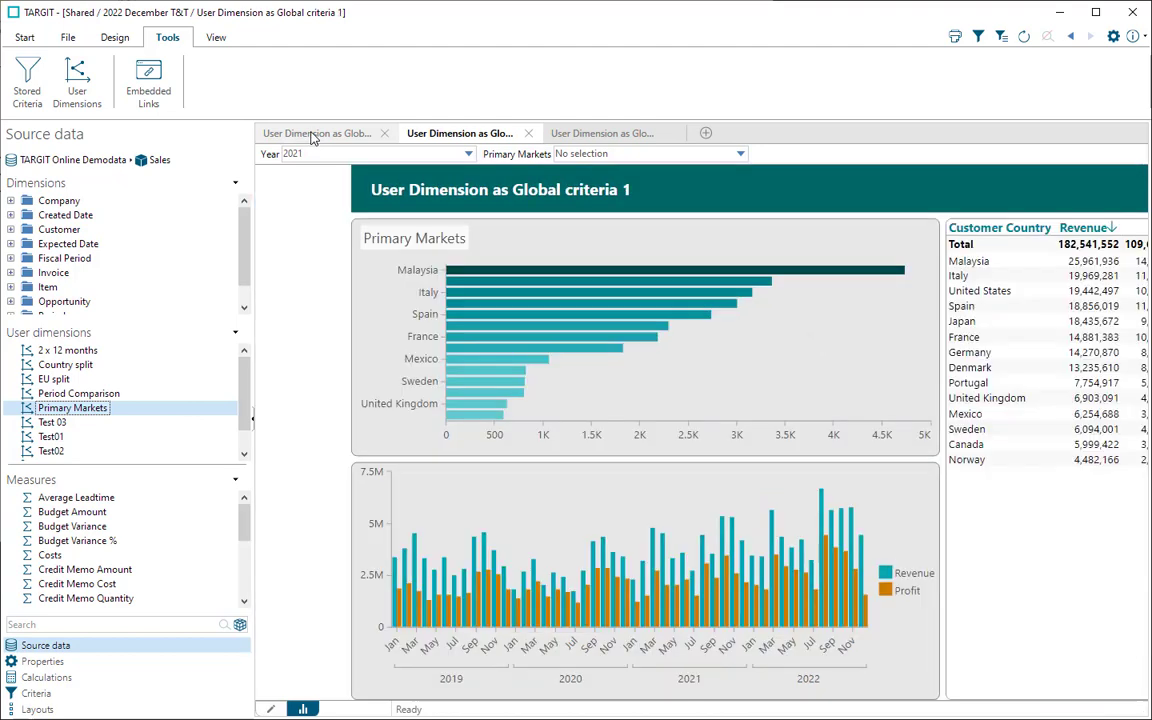
{"action": "left_click", "coordinate": [45, 646]}
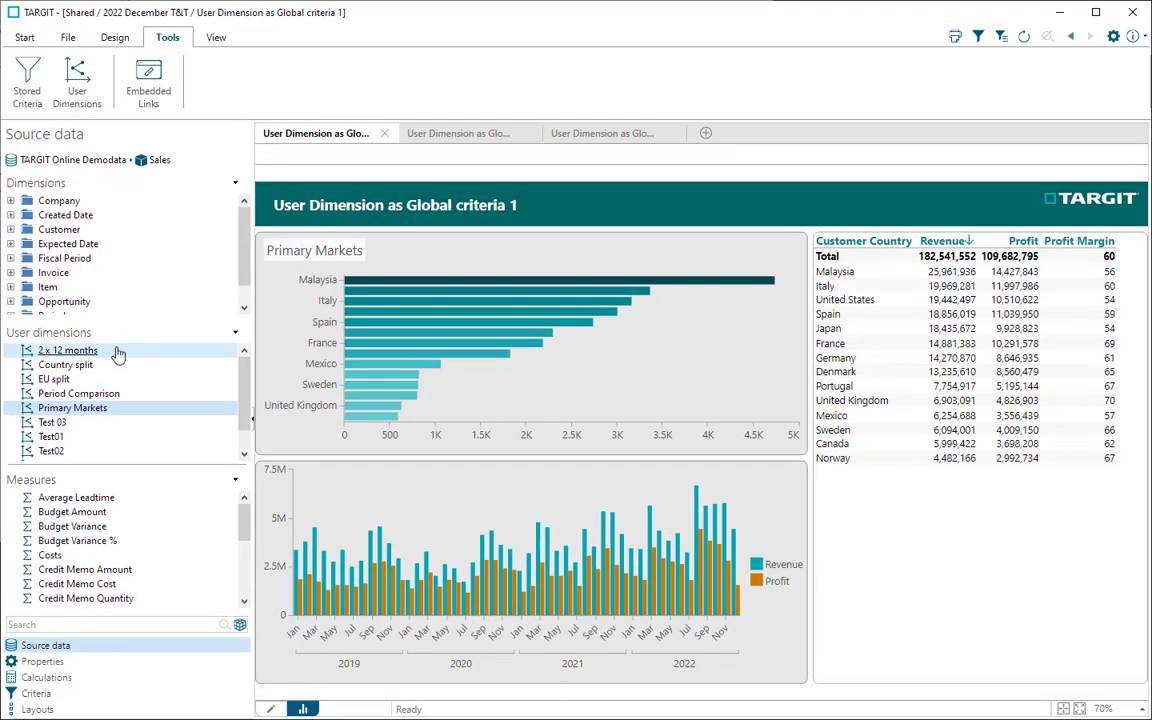
{"action": "right_click", "coordinate": [106, 410]}
{"action": "left_click", "coordinate": [150, 441]}
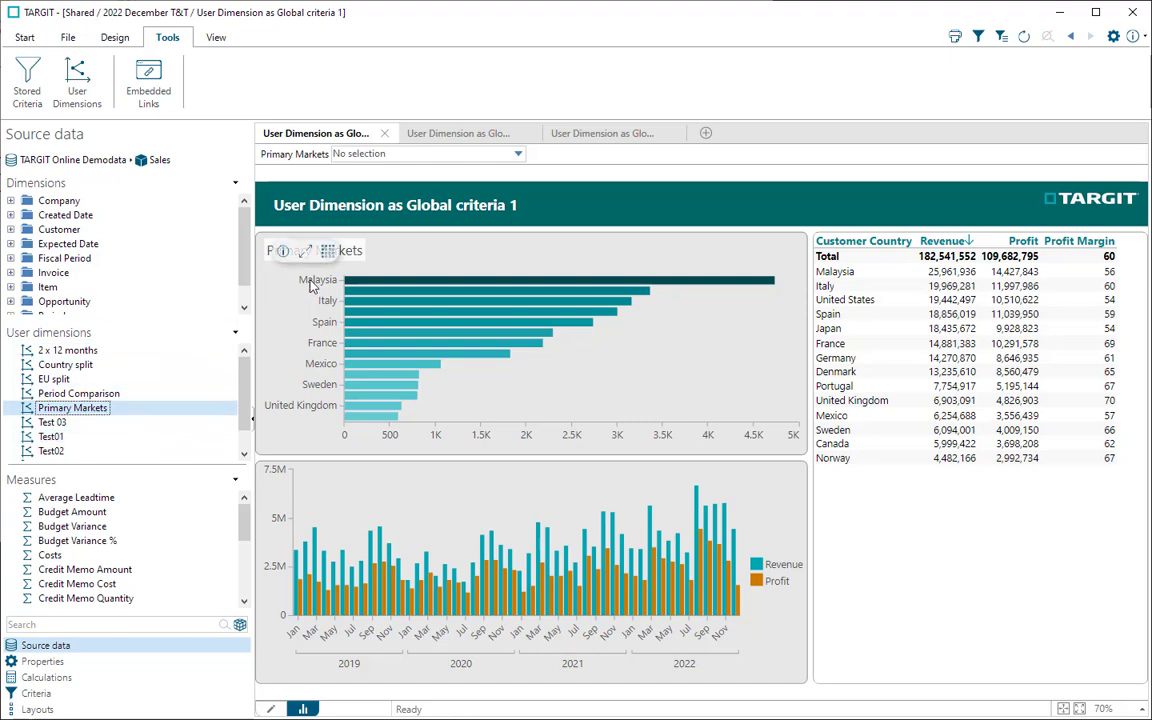
{"action": "left_click", "coordinate": [468, 153]}
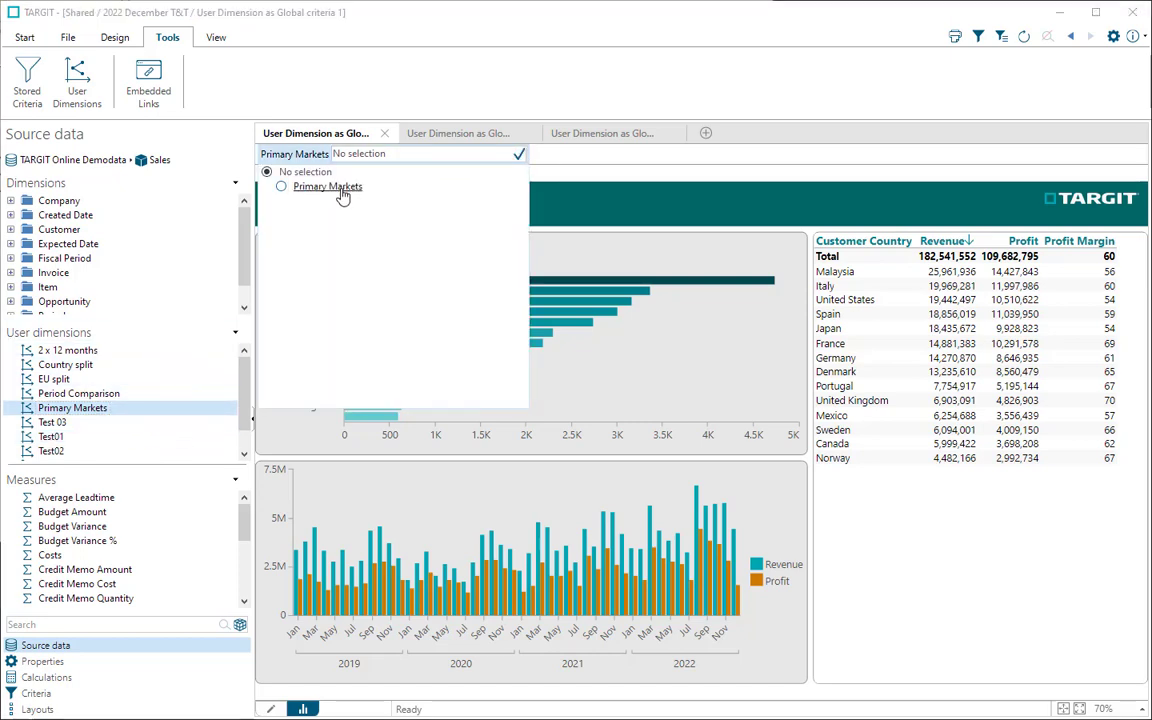
{"action": "left_click", "coordinate": [320, 186]}
Set the Primary Markets criterion of the Global criteria 2 report to the member Primary Markets
{"action": "left_click", "coordinate": [490, 136]}
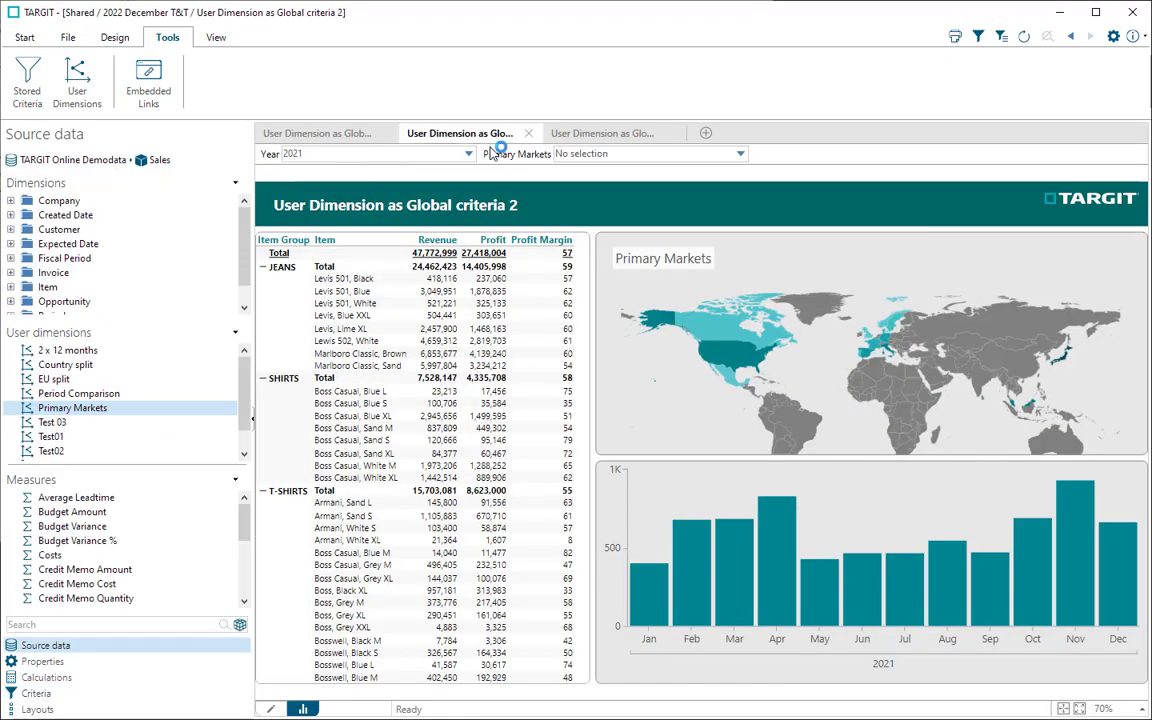
{"action": "left_click", "coordinate": [675, 155]}
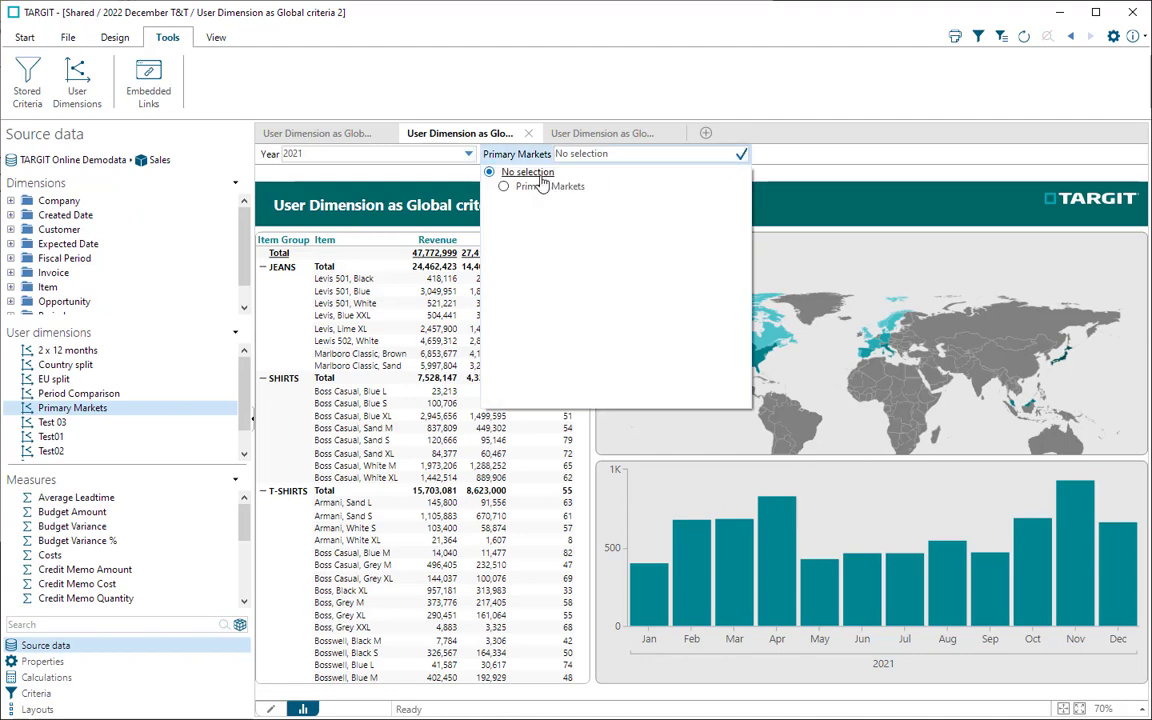
{"action": "left_click", "coordinate": [545, 185]}
Return to the Global criteria 3 report and hide the side pane
{"action": "left_click", "coordinate": [620, 134]}
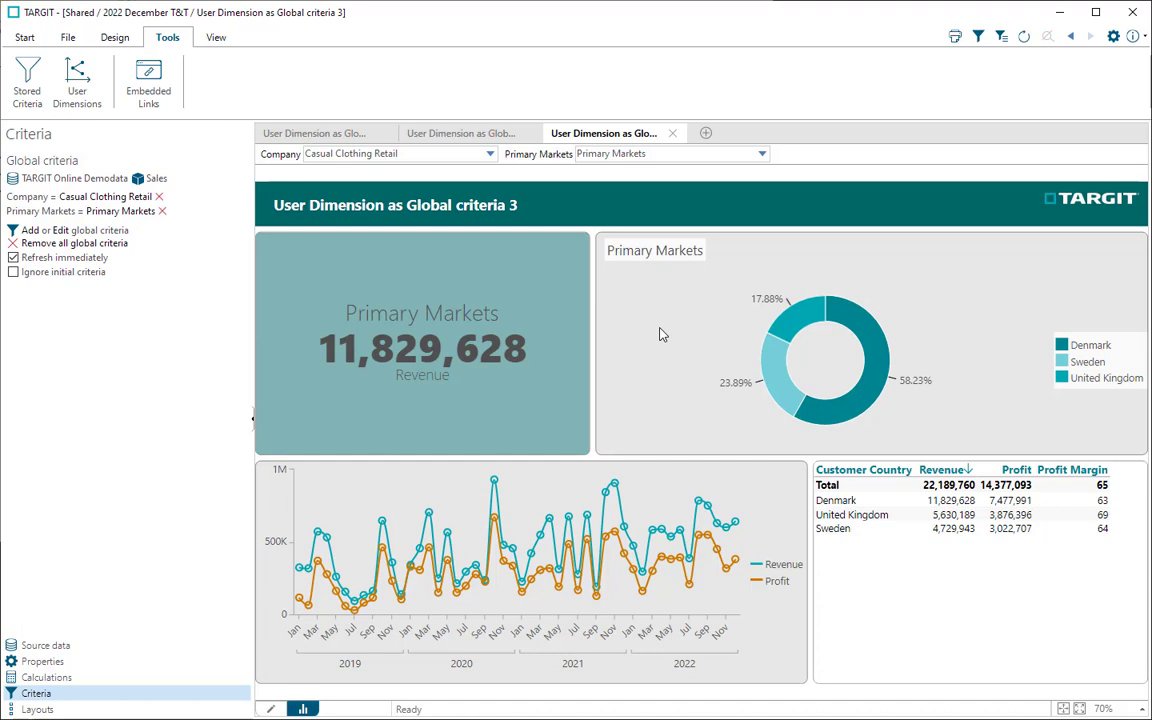
{"action": "key", "text": "F9"}
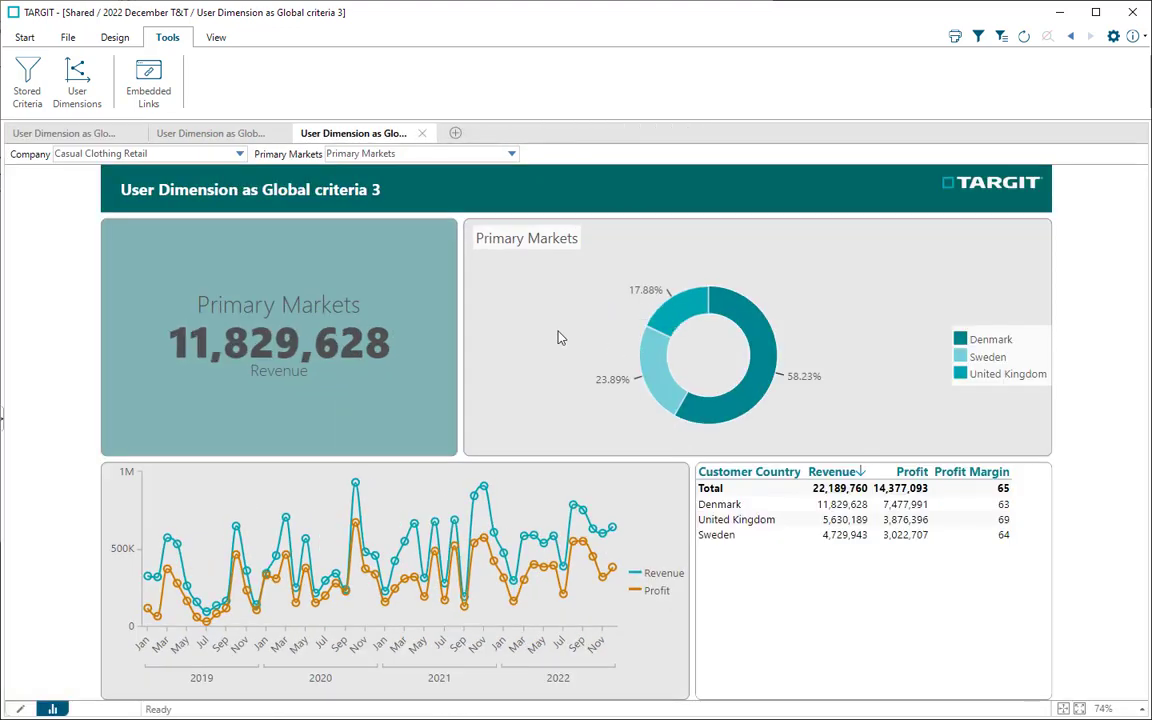
Add Italy to the Customer Country criterion of the Primary Markets member in the shared user dimension Primary Markets
{"action": "left_click", "coordinate": [72, 80]}
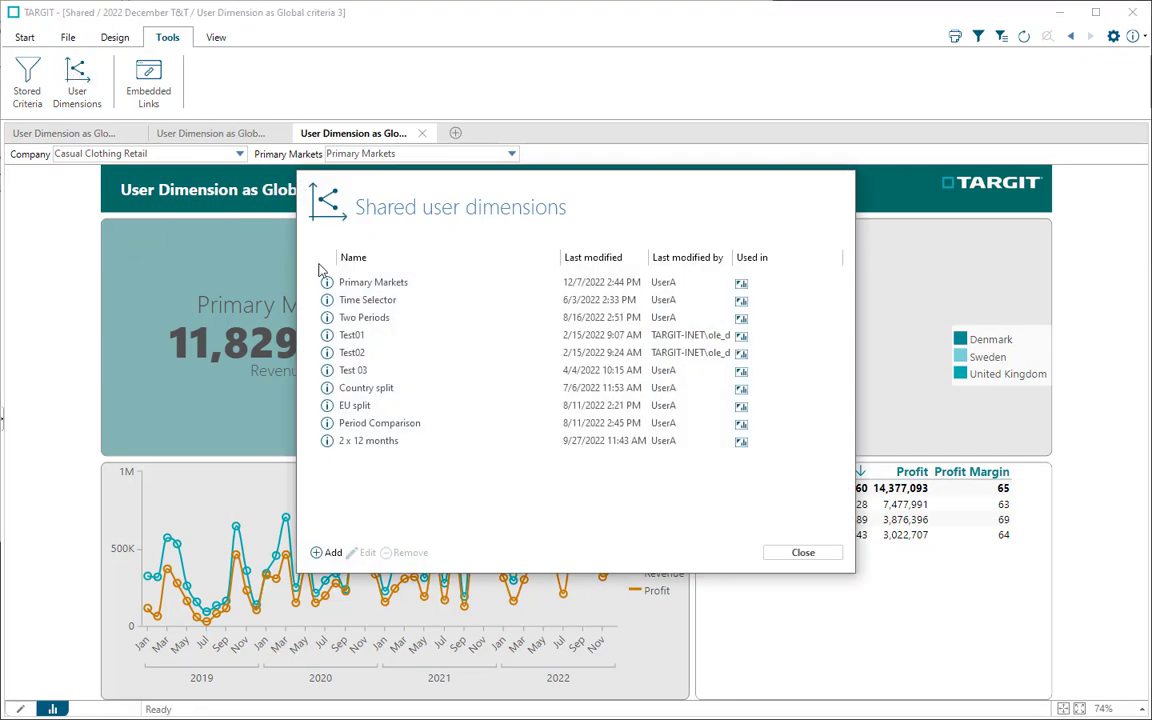
{"action": "left_click", "coordinate": [345, 282]}
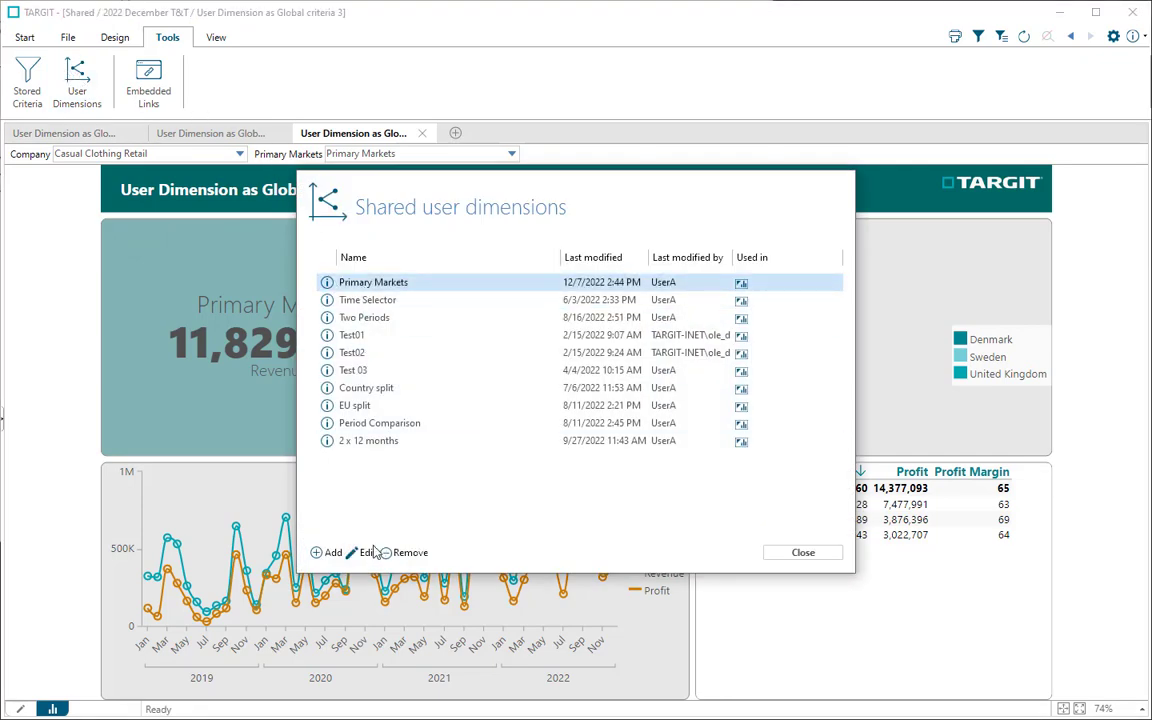
{"action": "left_click", "coordinate": [368, 552]}
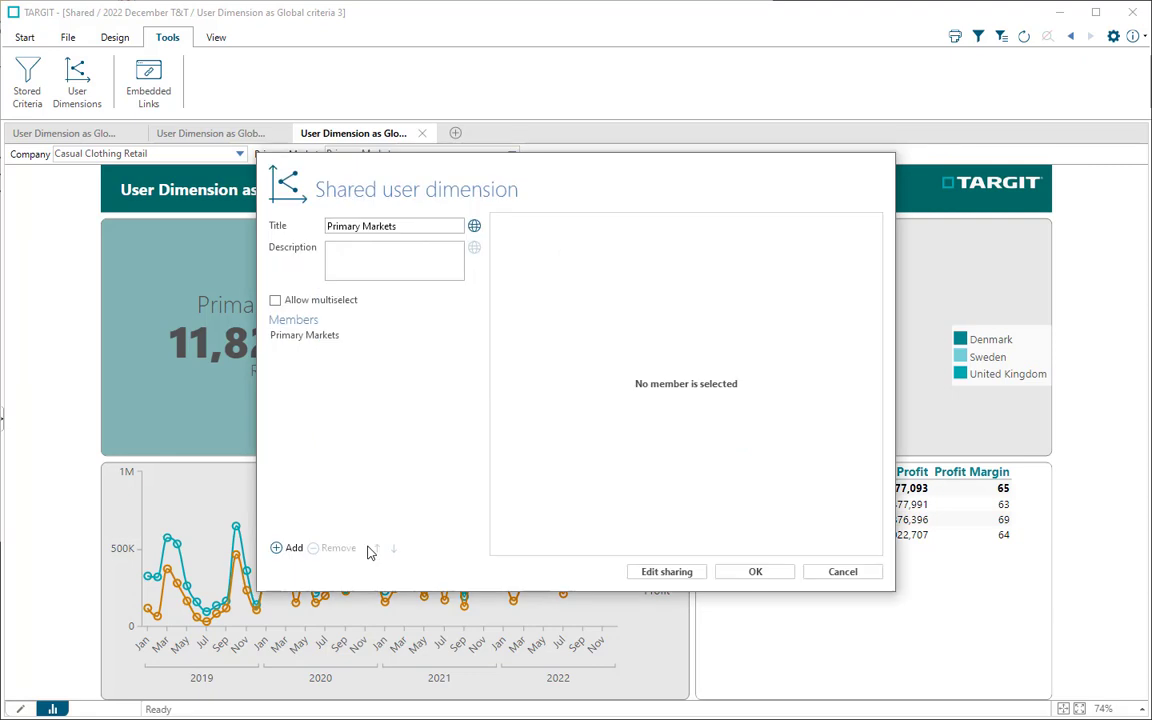
{"action": "left_click", "coordinate": [319, 338]}
{"action": "left_click", "coordinate": [690, 312]}
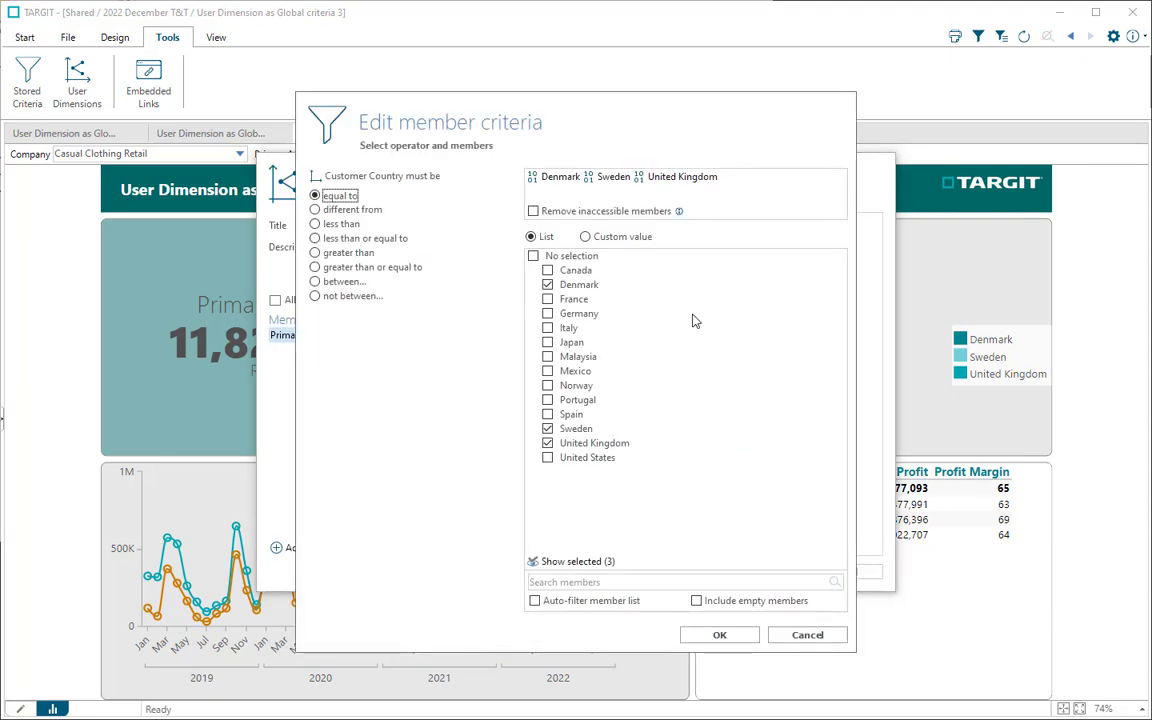
{"action": "left_click", "coordinate": [548, 328]}
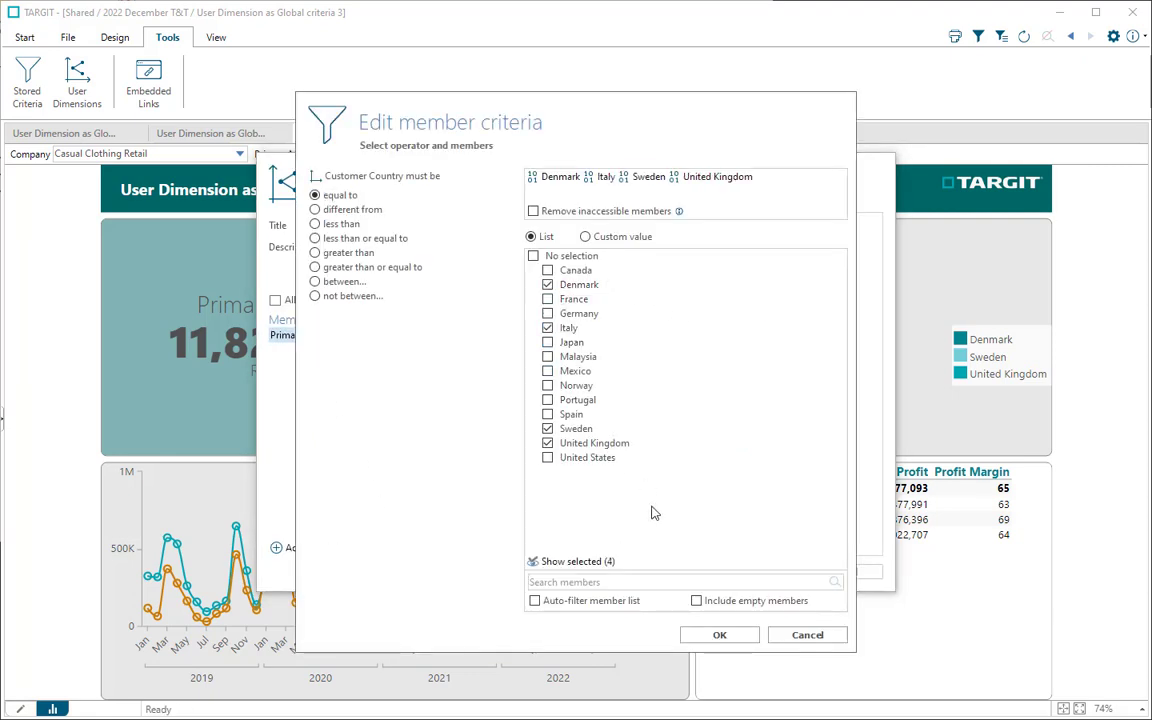
{"action": "left_click", "coordinate": [719, 637]}
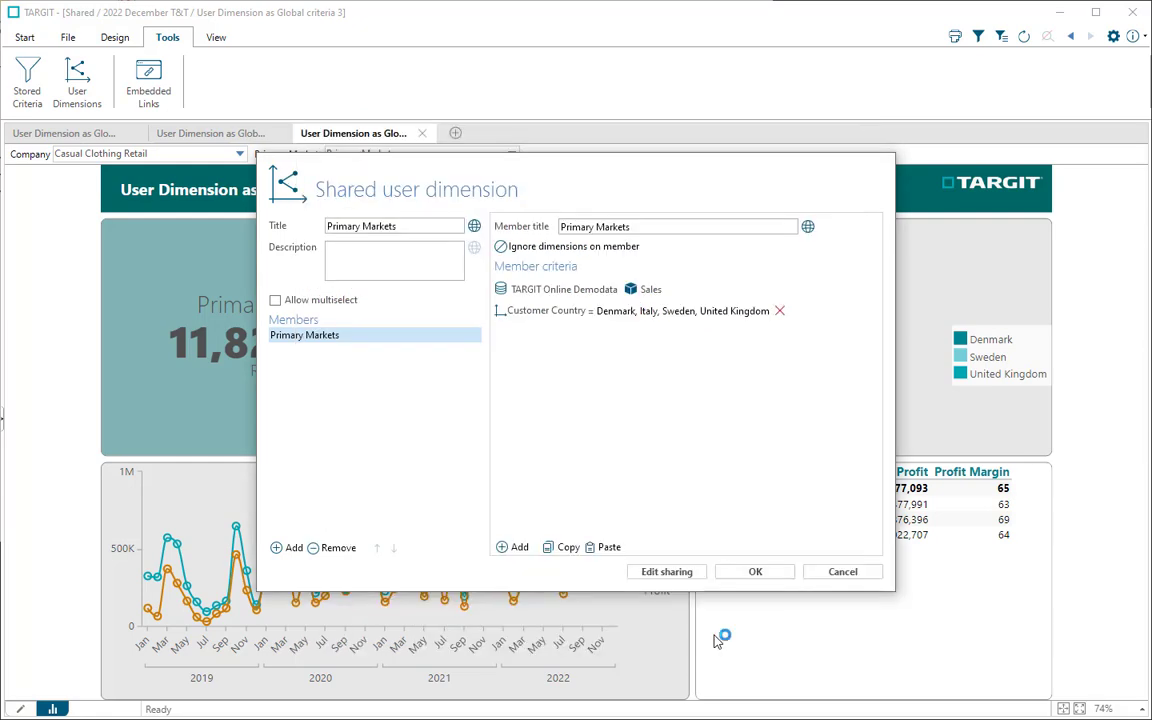
{"action": "left_click", "coordinate": [745, 572]}
{"action": "left_click", "coordinate": [795, 553]}
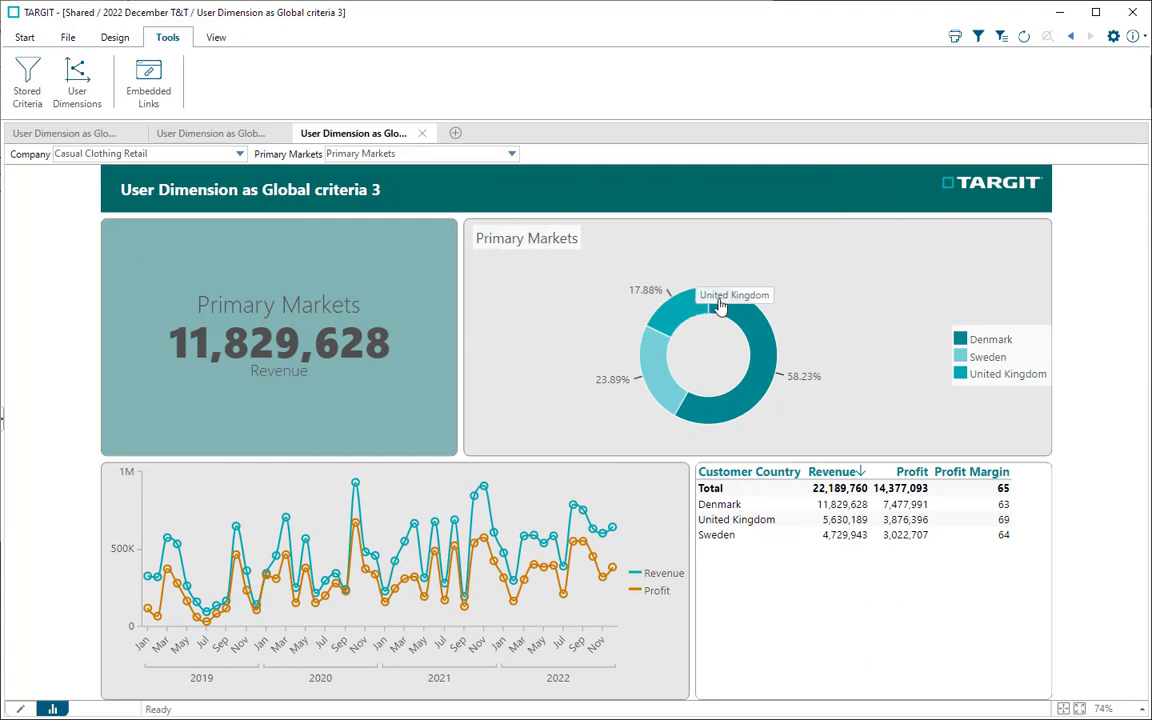
Refresh the Global criteria 3, Global criteria 2 and Global criteria 1 reports in turn
{"action": "left_click", "coordinate": [1025, 38]}
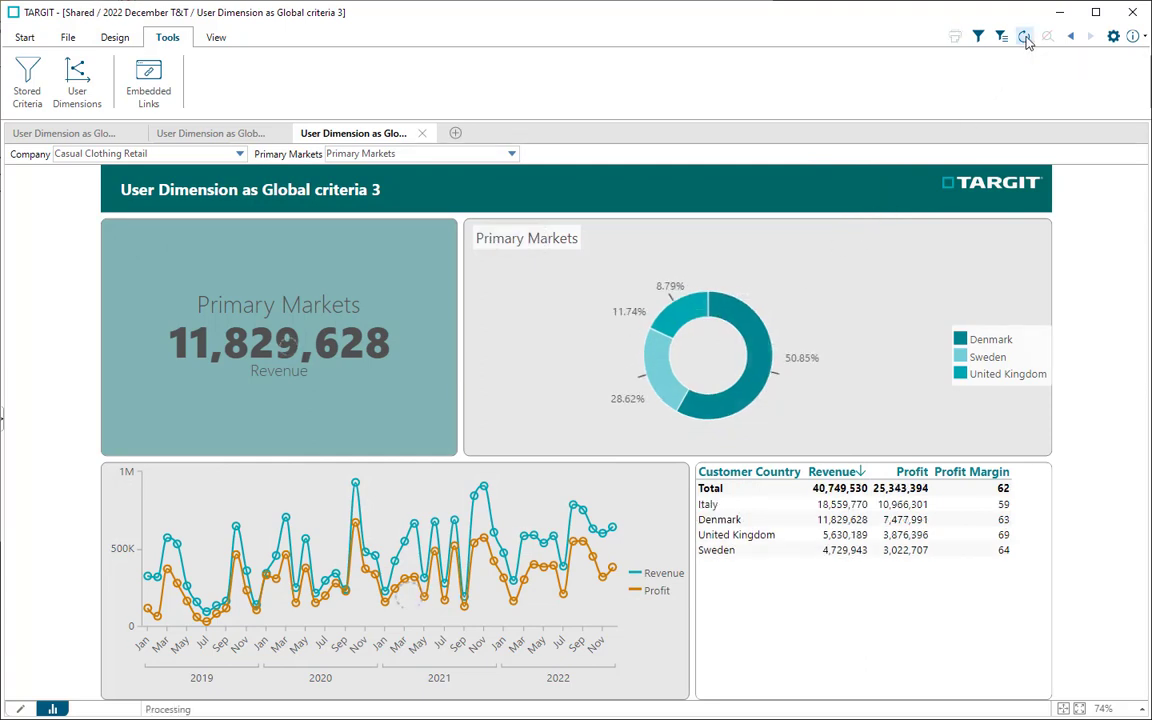
{"action": "left_click", "coordinate": [195, 133]}
{"action": "left_click", "coordinate": [1023, 37]}
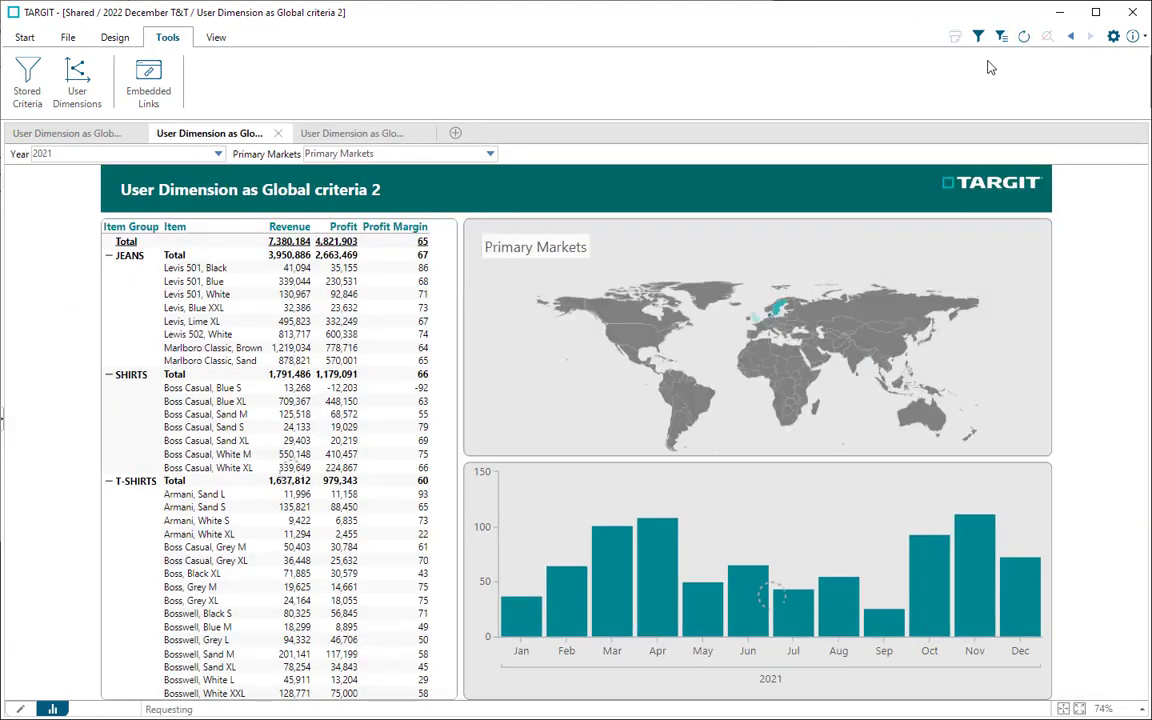
{"action": "left_click", "coordinate": [96, 133]}
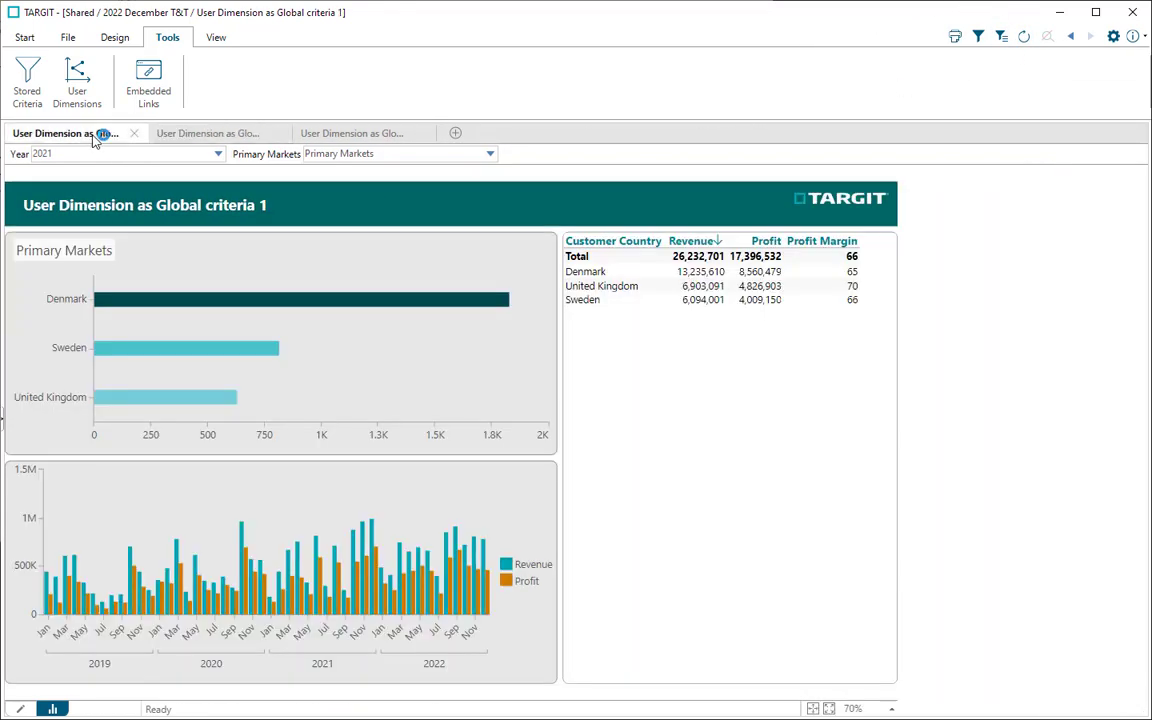
{"action": "left_click", "coordinate": [1023, 36]}
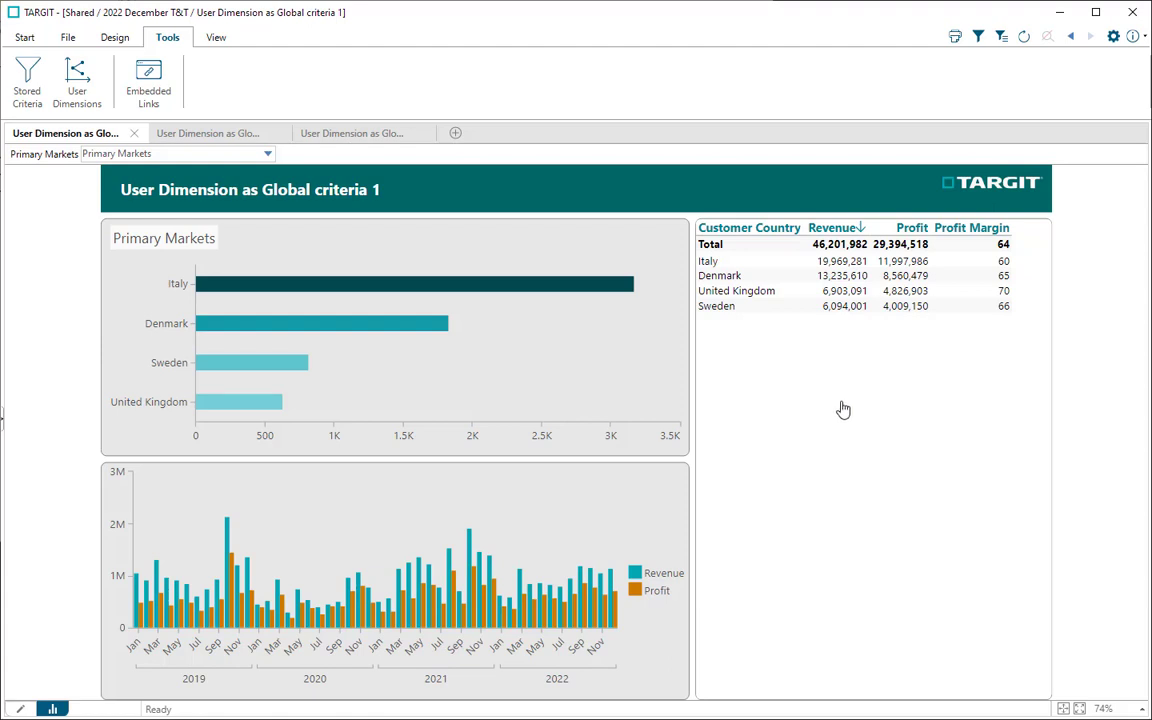
Open the Primary Markets member of the shared user dimension Primary Markets for editing
{"action": "left_click", "coordinate": [77, 76]}
{"action": "left_click", "coordinate": [365, 282]}
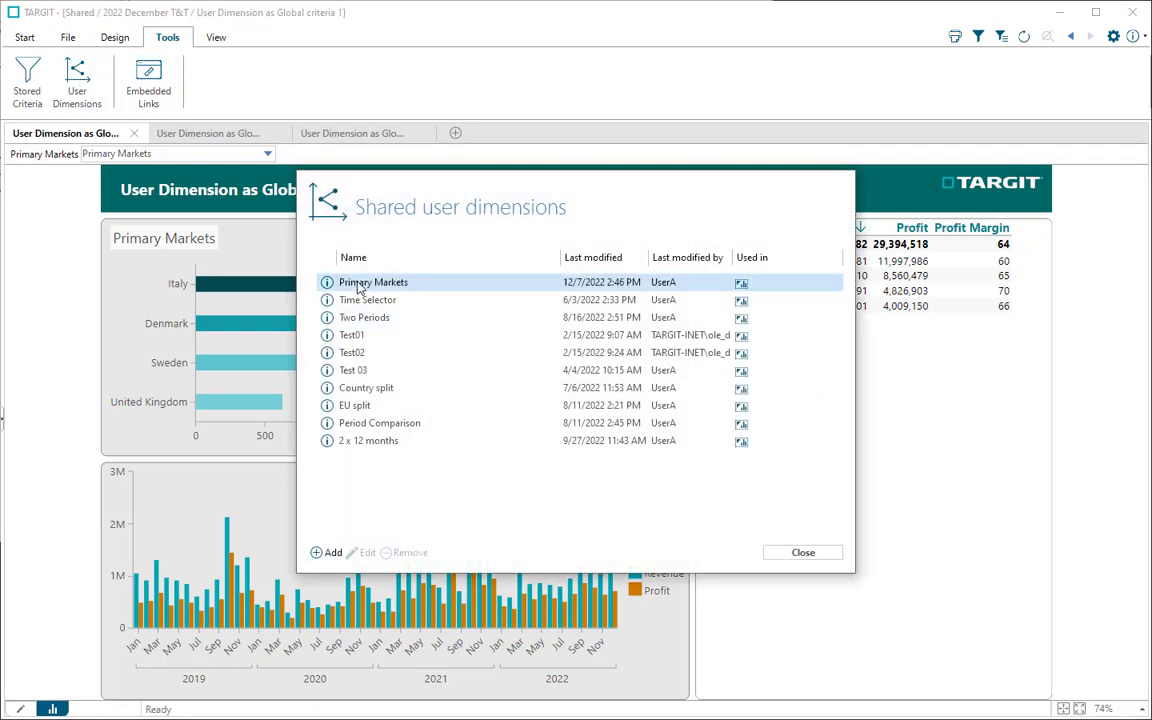
{"action": "left_click", "coordinate": [367, 553]}
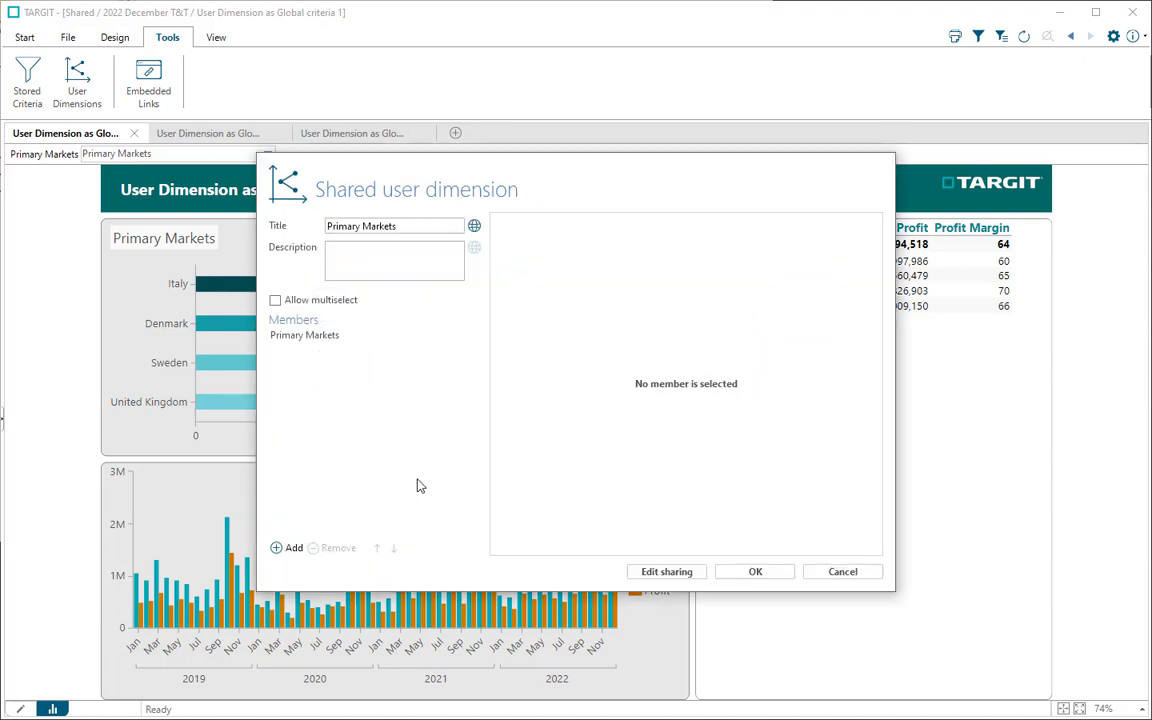
{"action": "left_click", "coordinate": [326, 337]}
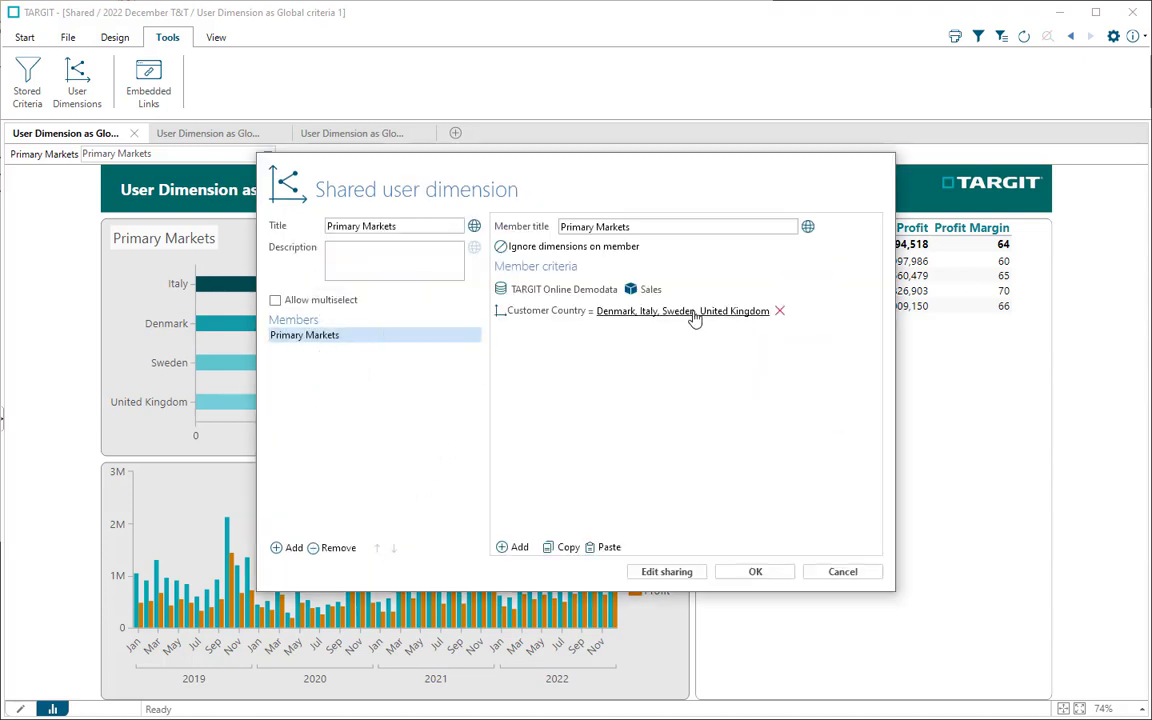